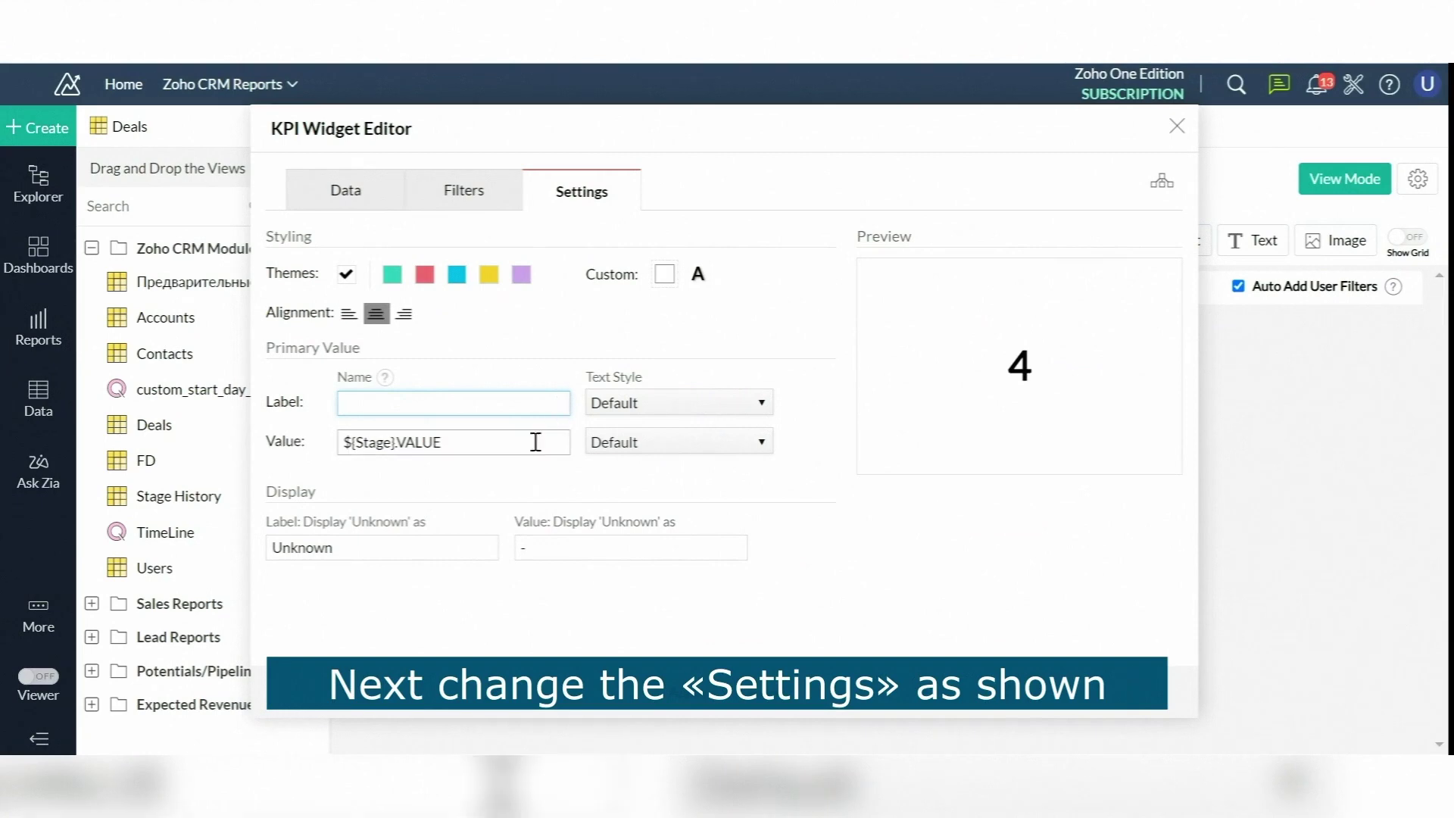
Change the KPI value to ${Stage}.LABEL so it shows 'Qualification', and apply it
{"action": "key", "text": "BackSpace"}
{"action": "key", "text": "BackSpace"}
{"action": "key", "text": "BackSpace"}
{"action": "key", "text": "BackSpace"}
{"action": "key", "text": "BackSpace"}
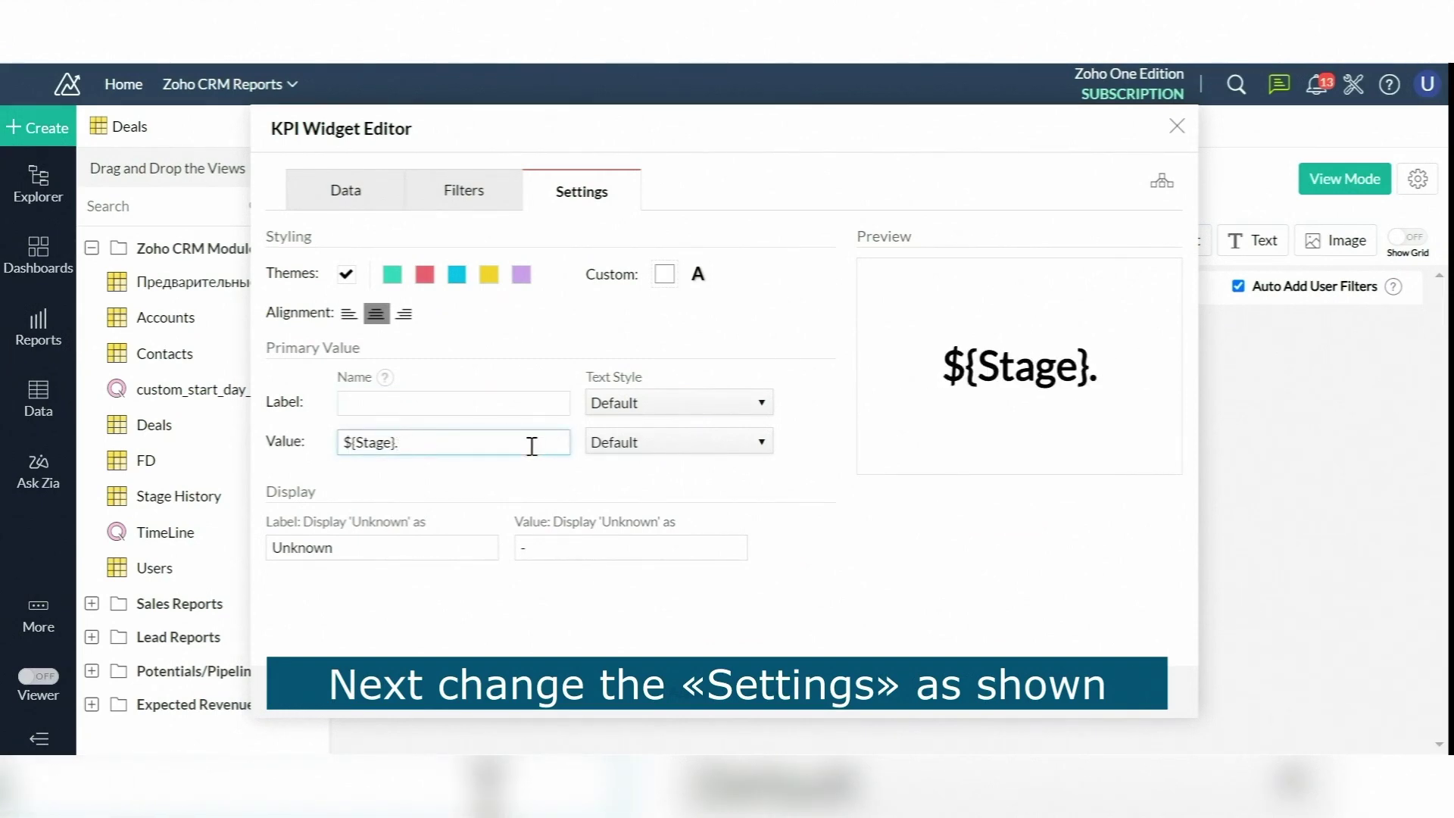
{"action": "type", "text": "LABEL"}
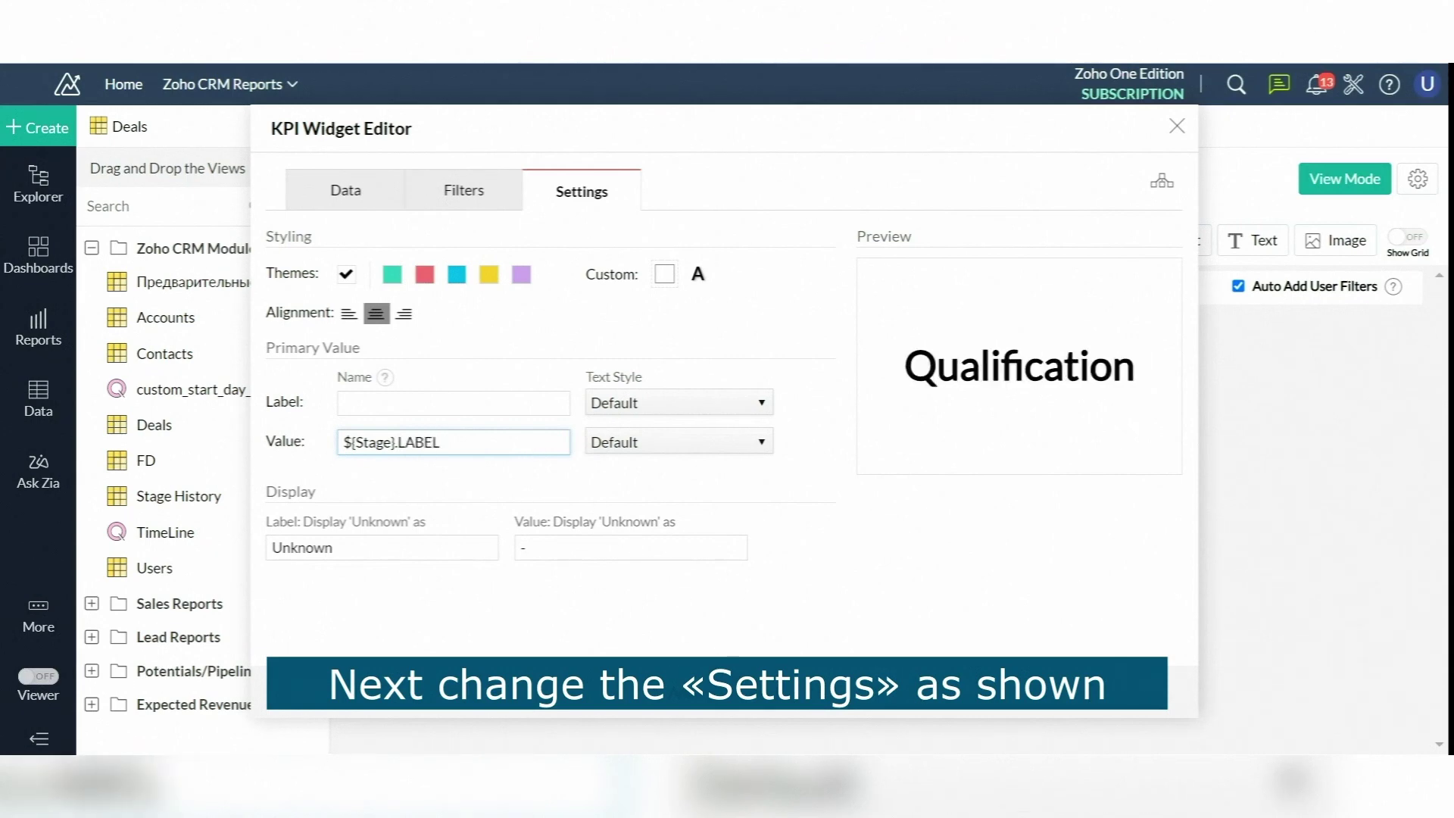
{"action": "left_click", "coordinate": [701, 693]}
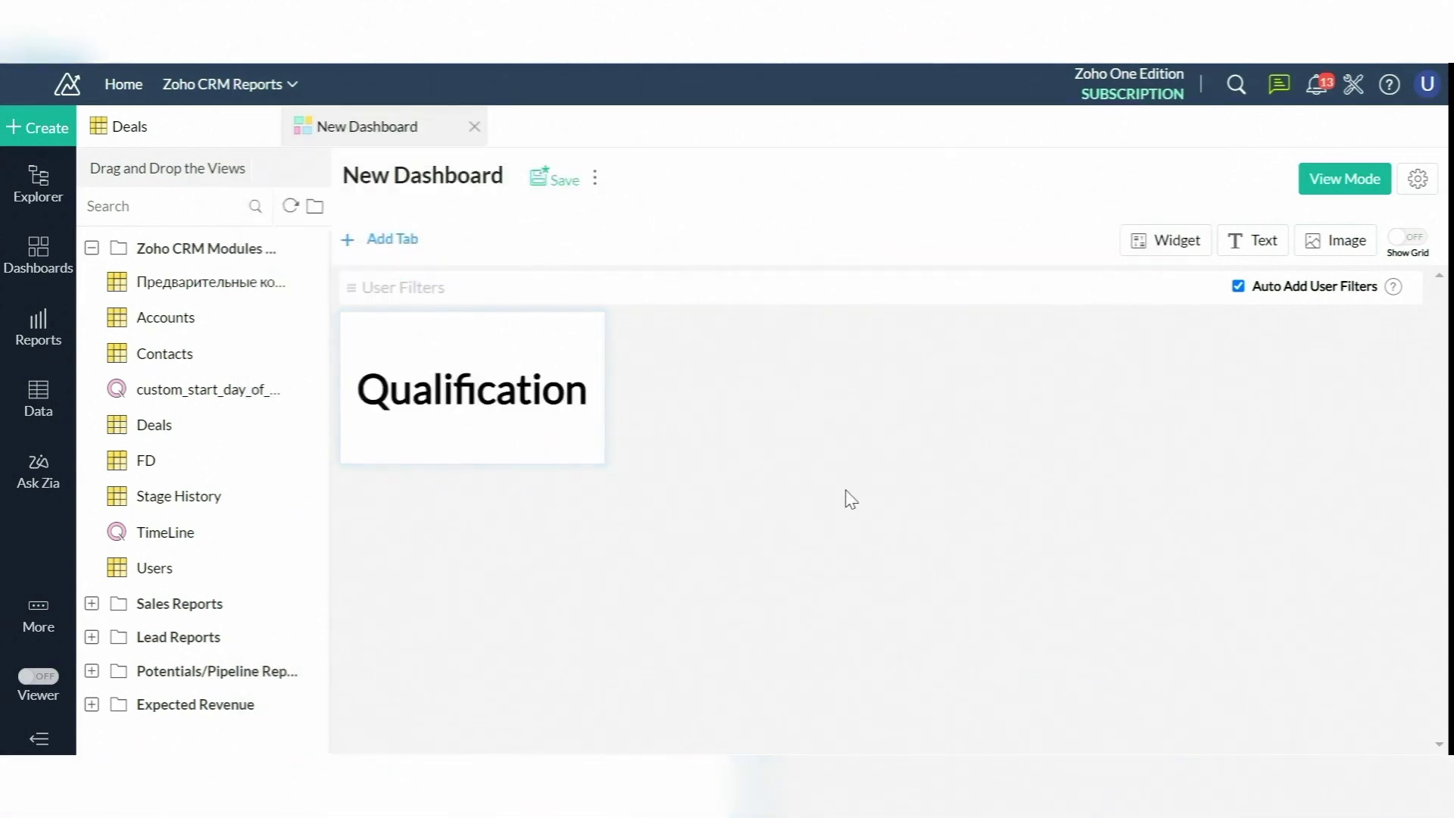
Start a new KPI widget that counts Closing Date from the Deals table
{"action": "left_click", "coordinate": [1194, 240]}
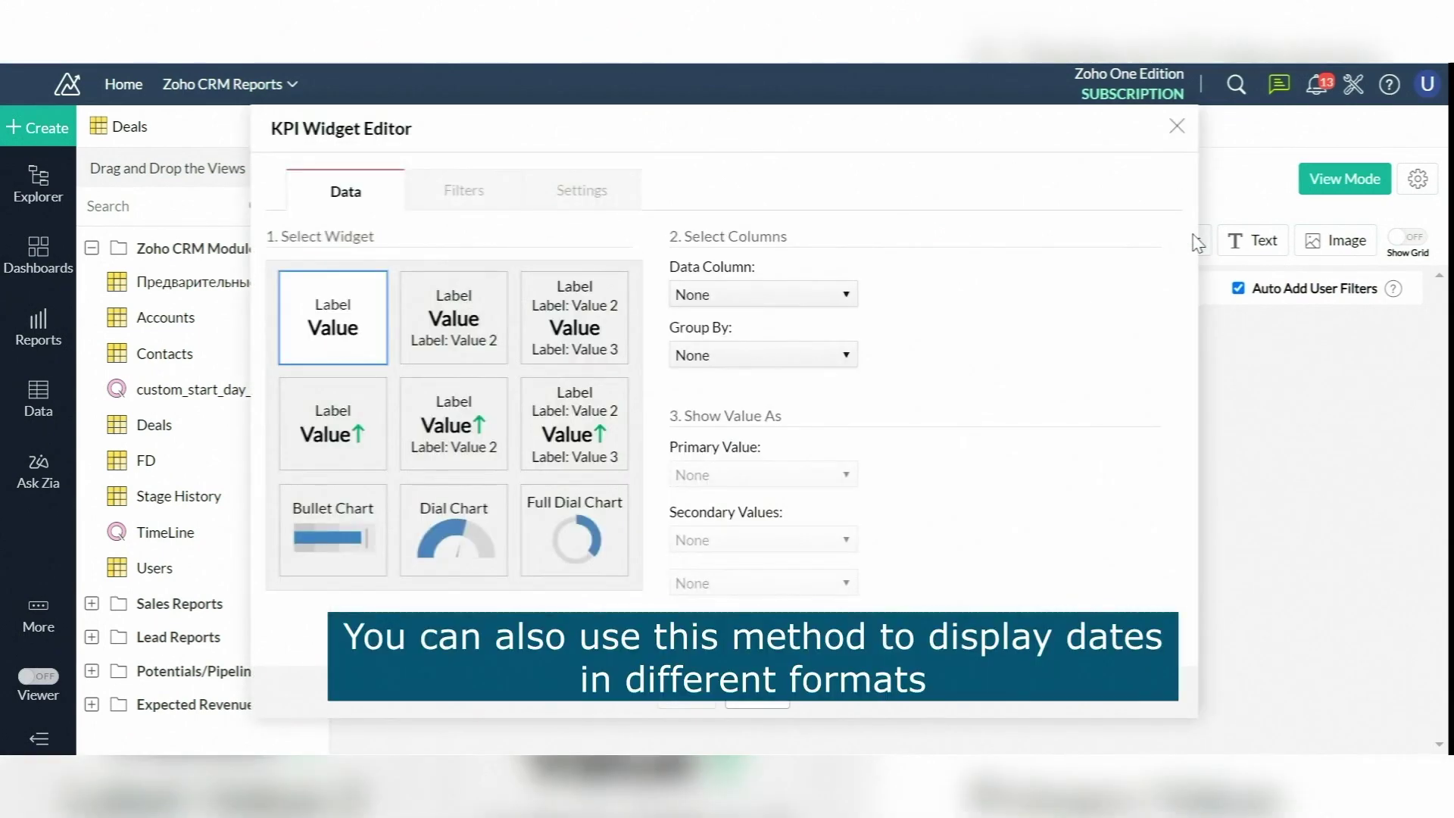
{"action": "left_click", "coordinate": [846, 299]}
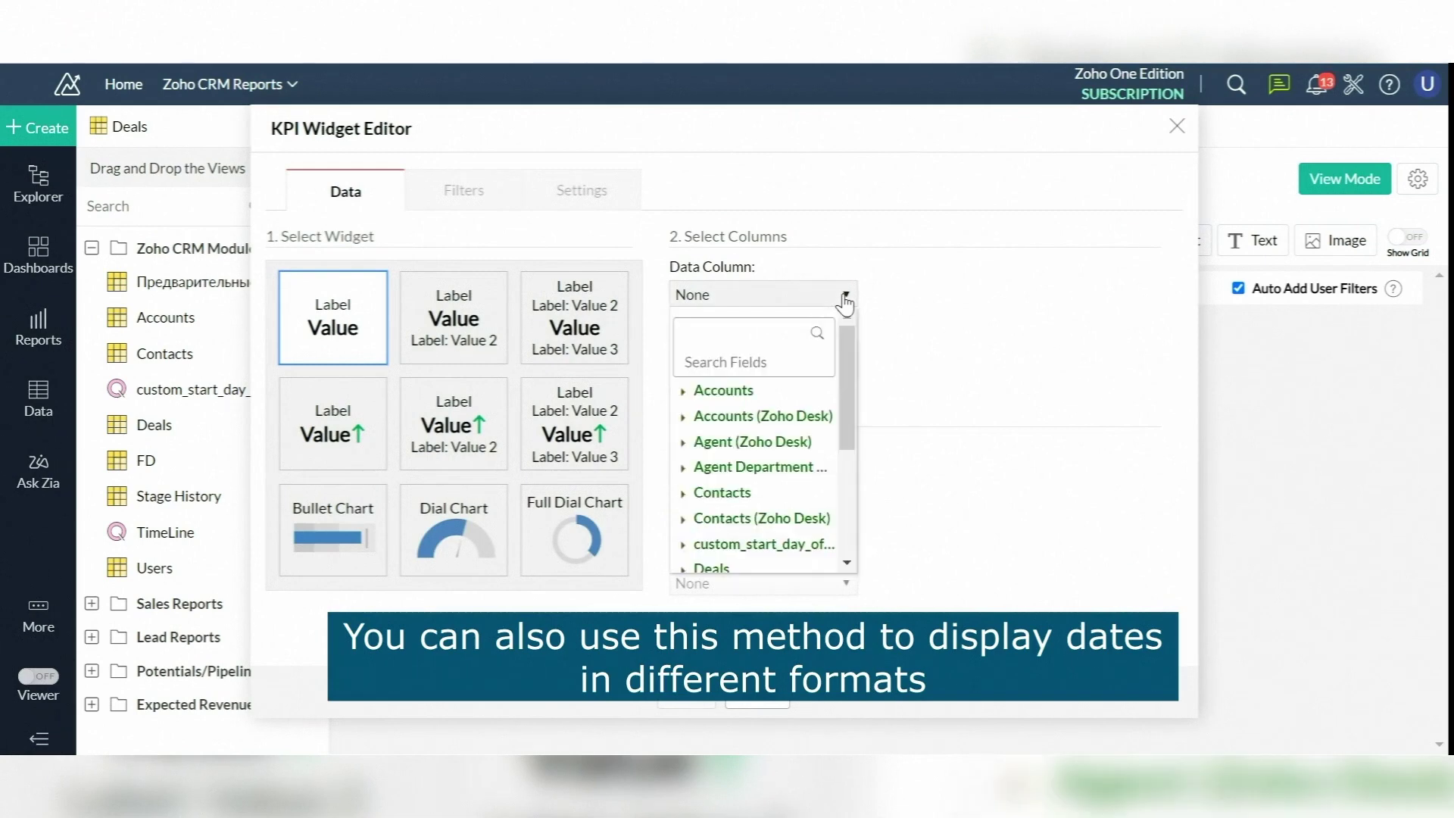
{"action": "scroll", "coordinate": [796, 470], "scroll_direction": "down", "scroll_amount": 2}
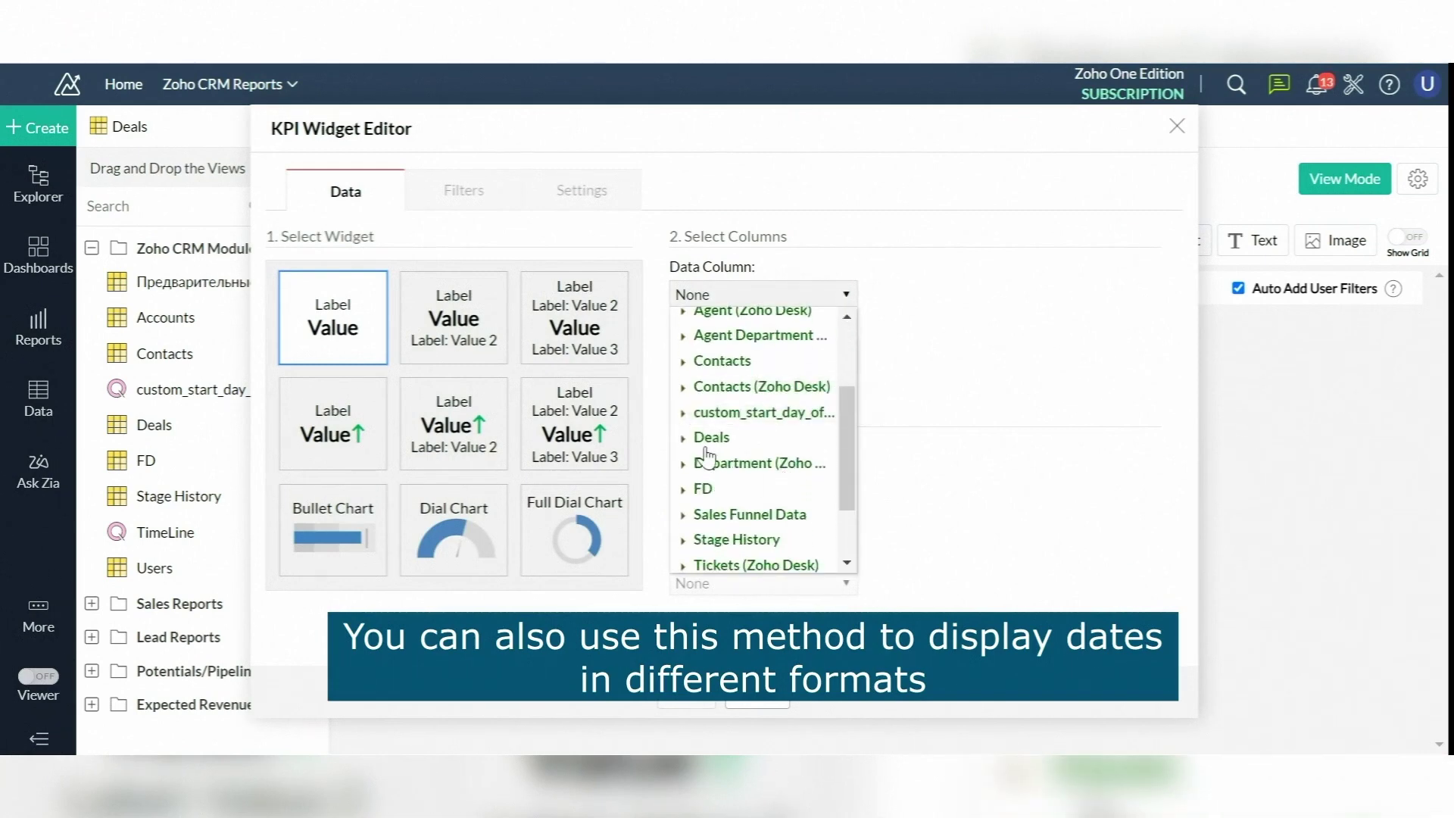
{"action": "left_click", "coordinate": [682, 437]}
{"action": "scroll", "coordinate": [758, 484], "scroll_direction": "down", "scroll_amount": 2}
{"action": "mouse_move", "coordinate": [760, 471]}
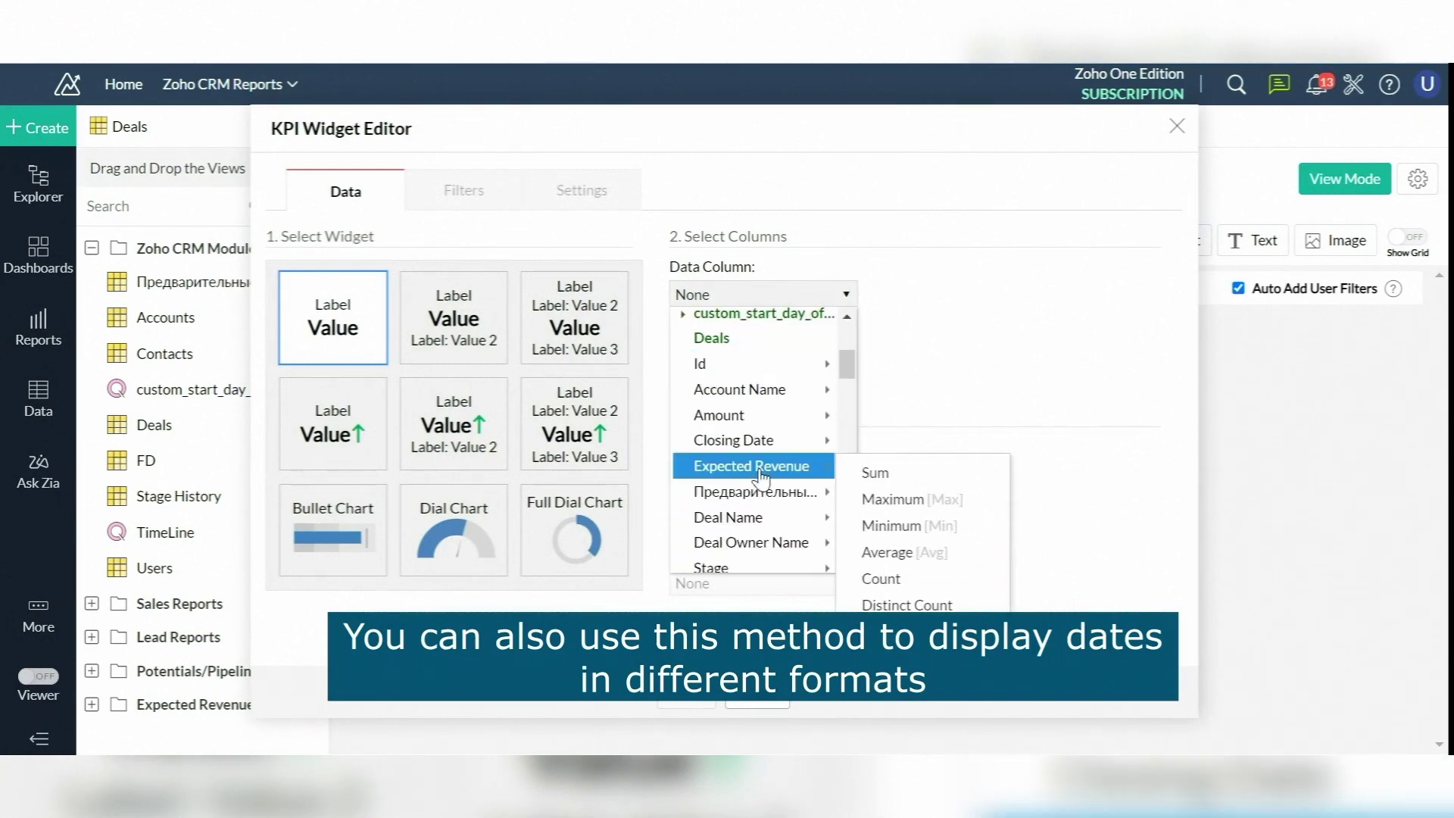
{"action": "left_click", "coordinate": [800, 449]}
Group the widget by Closing Date full date and show Max as the primary value
{"action": "left_click", "coordinate": [845, 361]}
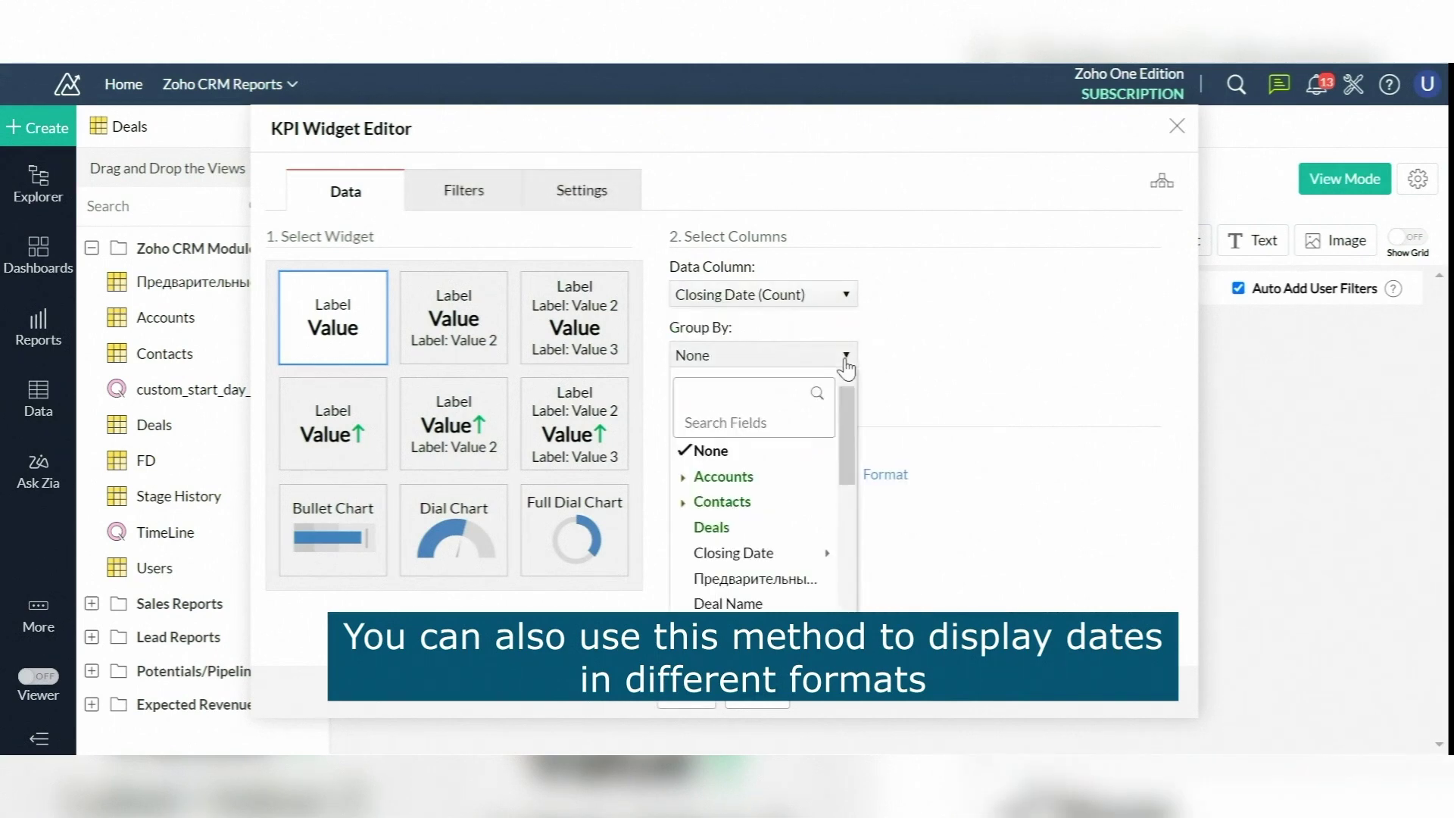
{"action": "mouse_move", "coordinate": [769, 554]}
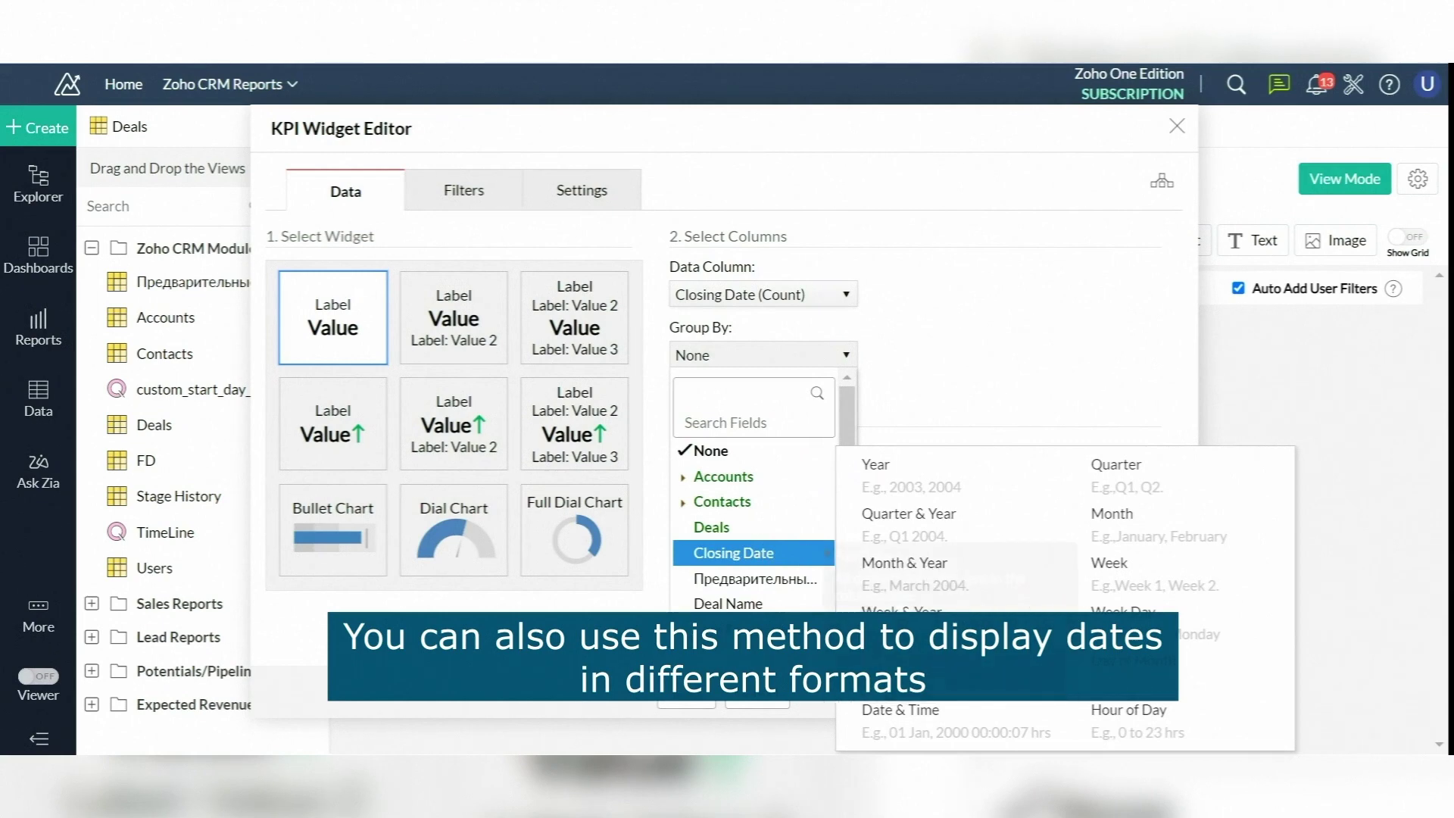
{"action": "left_click", "coordinate": [890, 661]}
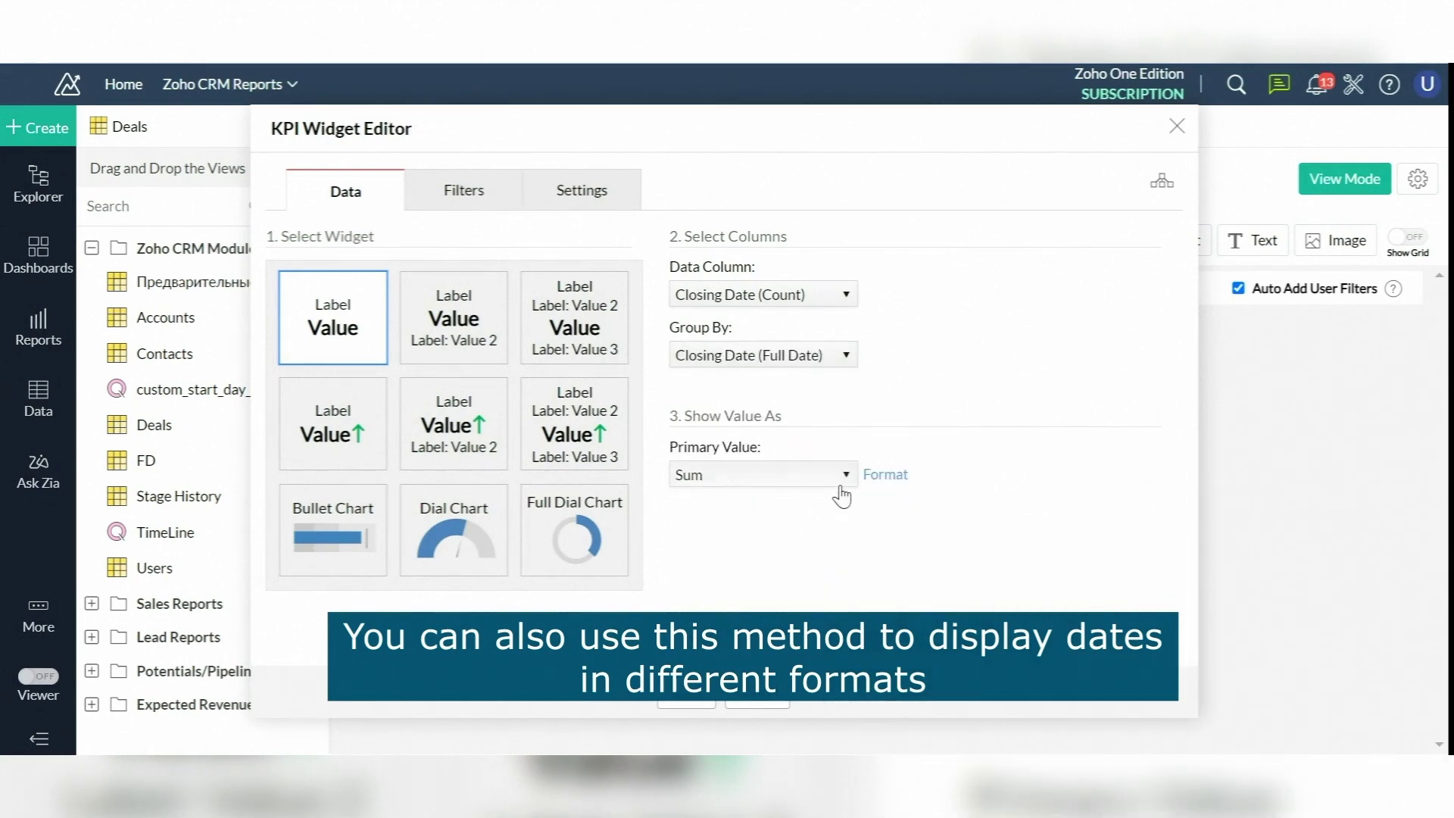
{"action": "left_click", "coordinate": [845, 476]}
{"action": "left_click", "coordinate": [814, 537]}
{"action": "left_click", "coordinate": [583, 196]}
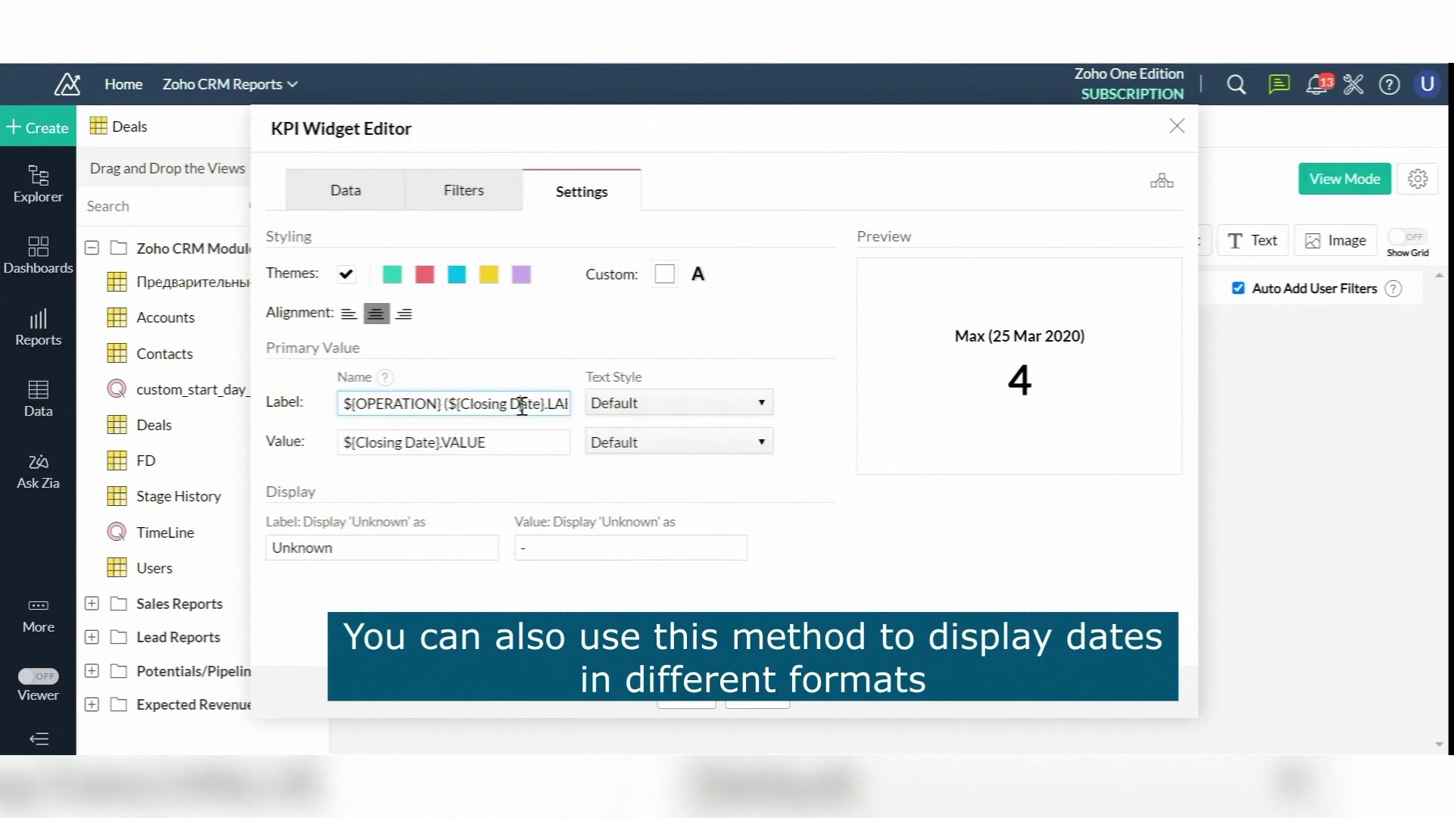
Label the widget 'Closing Date:', set its value to ${Closing Date}.LABEL, and apply
{"action": "key", "text": "ctrl+a"}
{"action": "key", "text": "BackSpace"}
{"action": "type", "text": "C"}
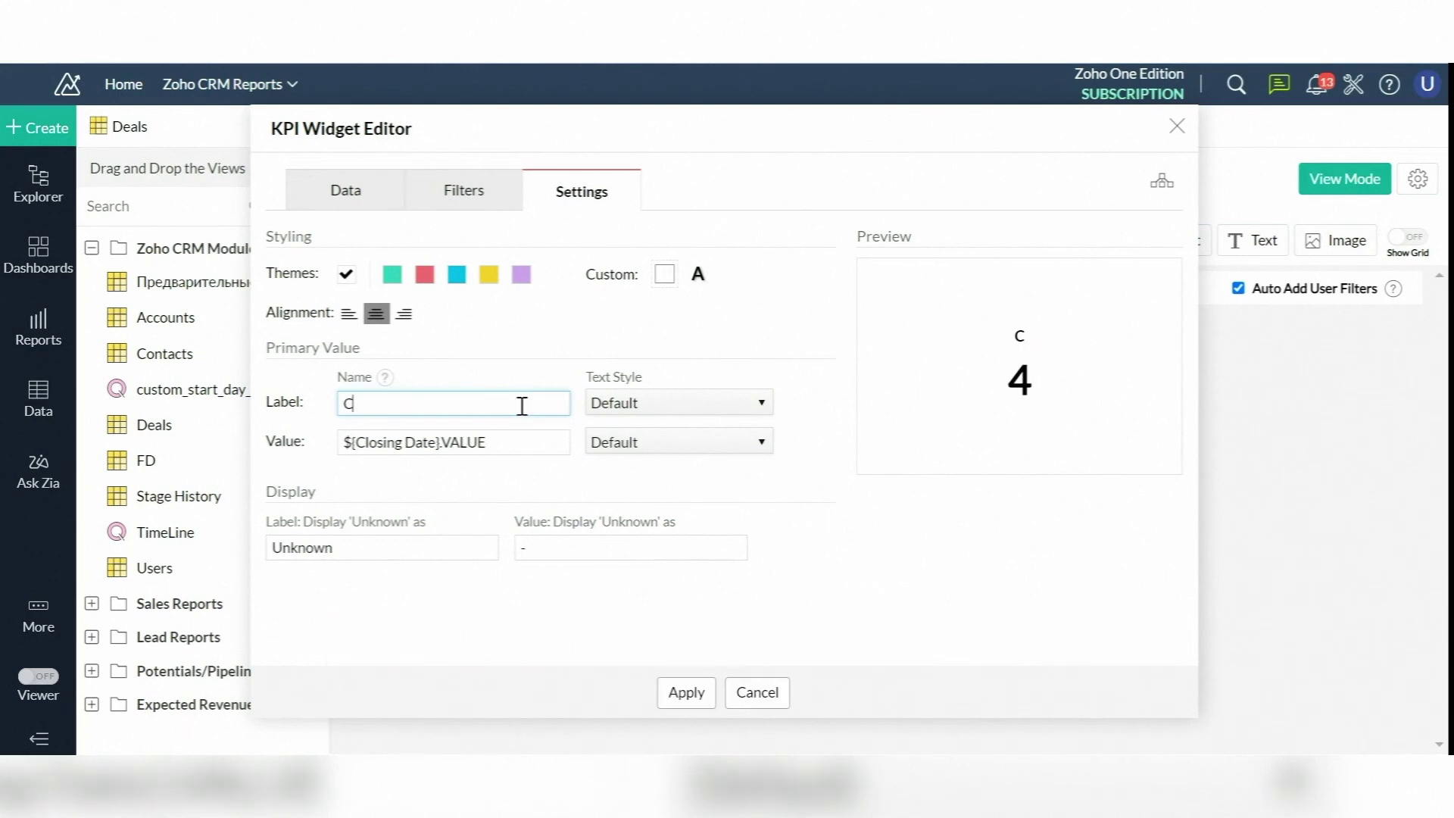
{"action": "type", "text": "losing Date:"}
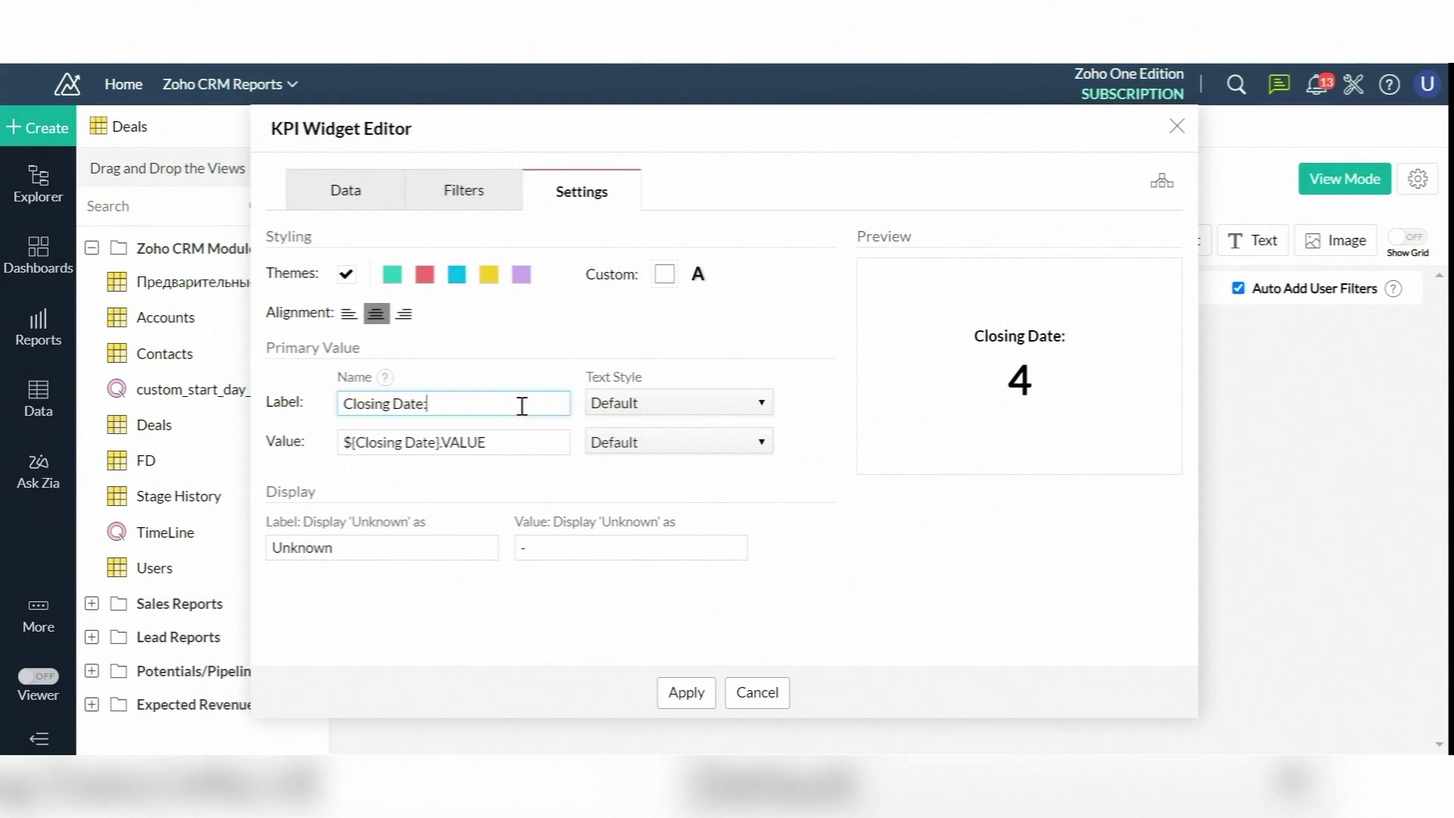
{"action": "left_click", "coordinate": [529, 445]}
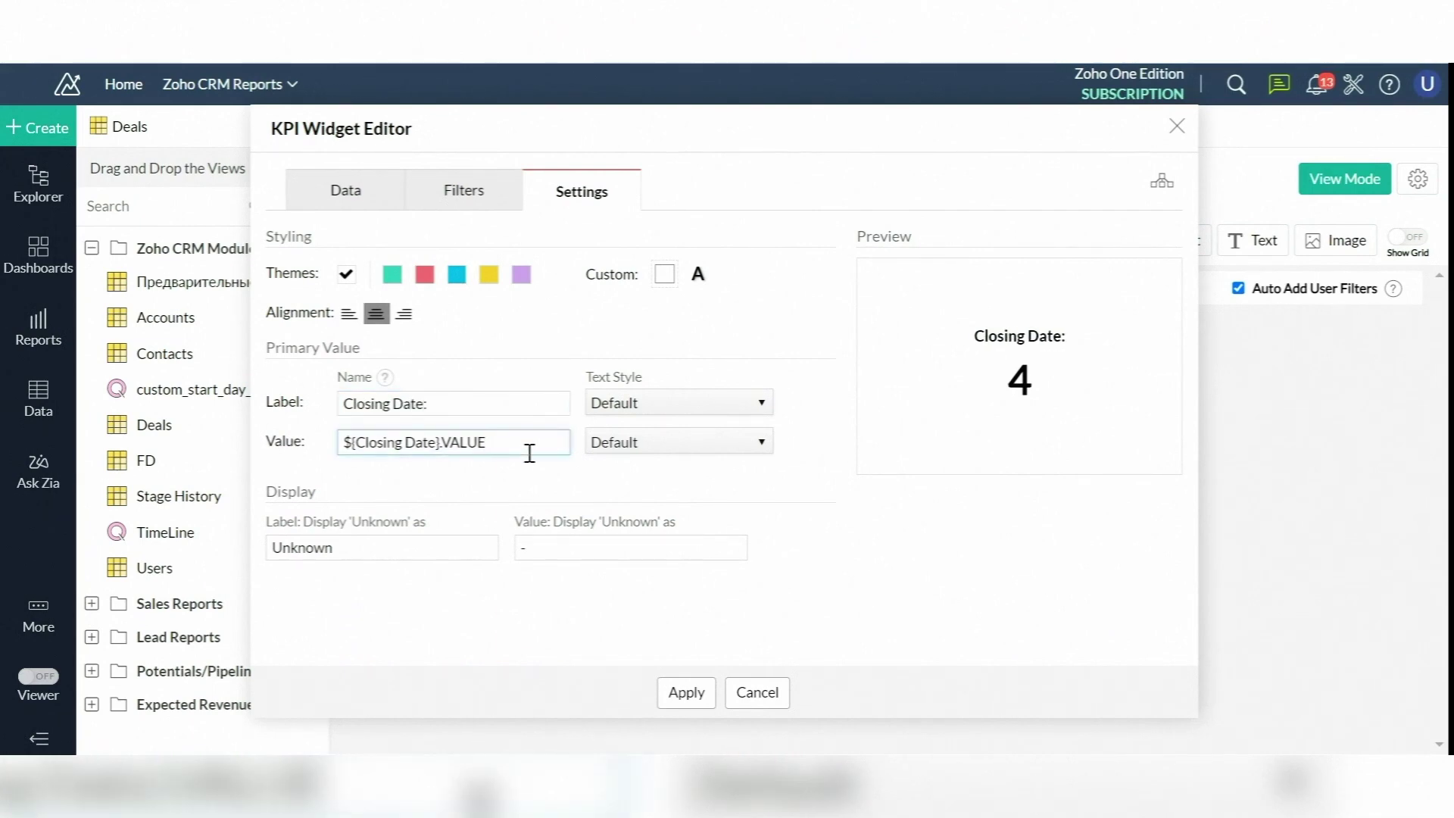
{"action": "key", "text": "BackSpace"}
{"action": "key", "text": "BackSpace"}
{"action": "key", "text": "BackSpace"}
{"action": "key", "text": "BackSpace"}
{"action": "key", "text": "BackSpace"}
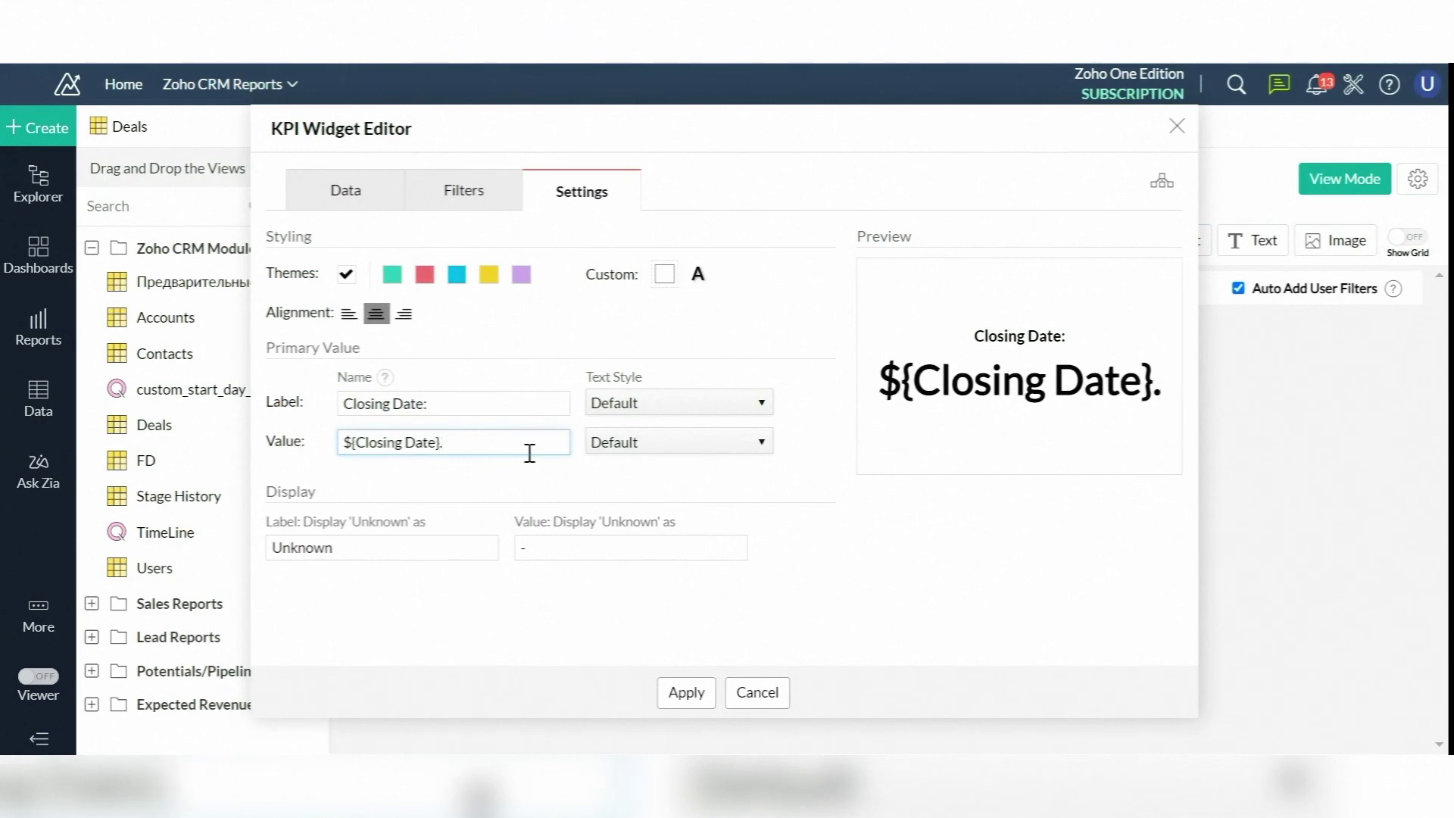
{"action": "type", "text": "LABEL"}
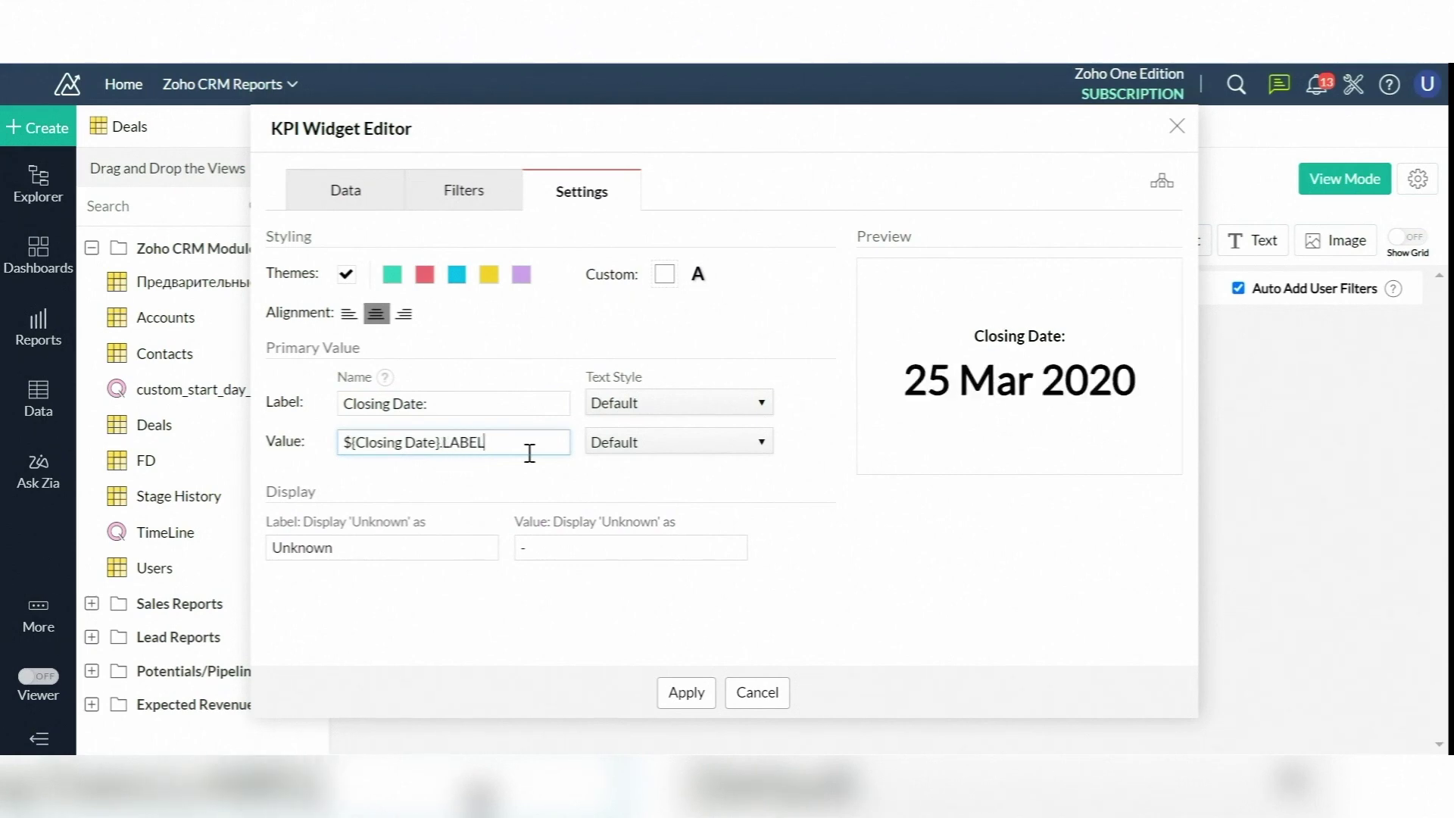
{"action": "left_click", "coordinate": [681, 691]}
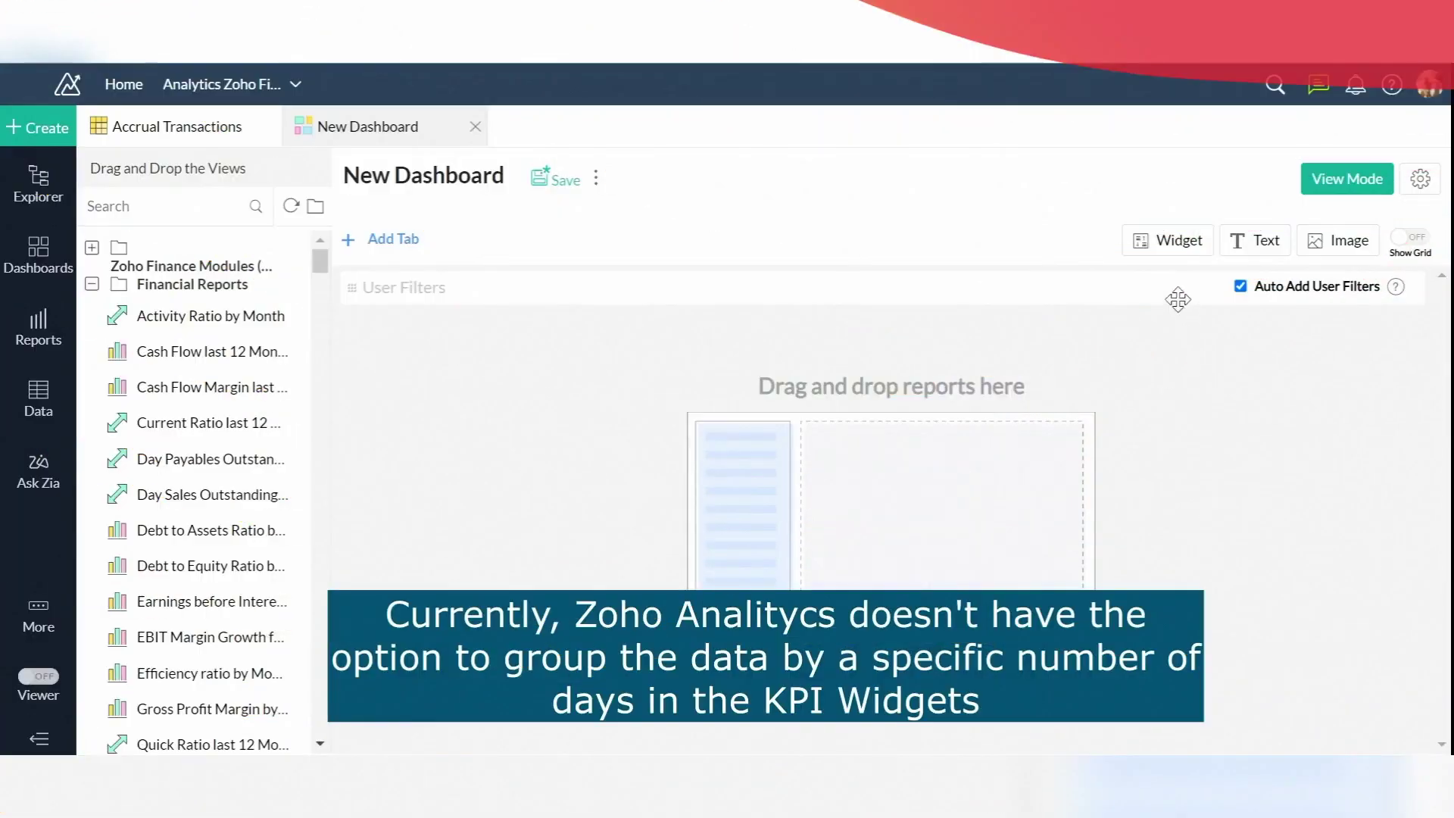
Start a comparison KPI on Transaction Amount (BCY) and review its Transaction Date grouping options
{"action": "left_click", "coordinate": [1180, 250]}
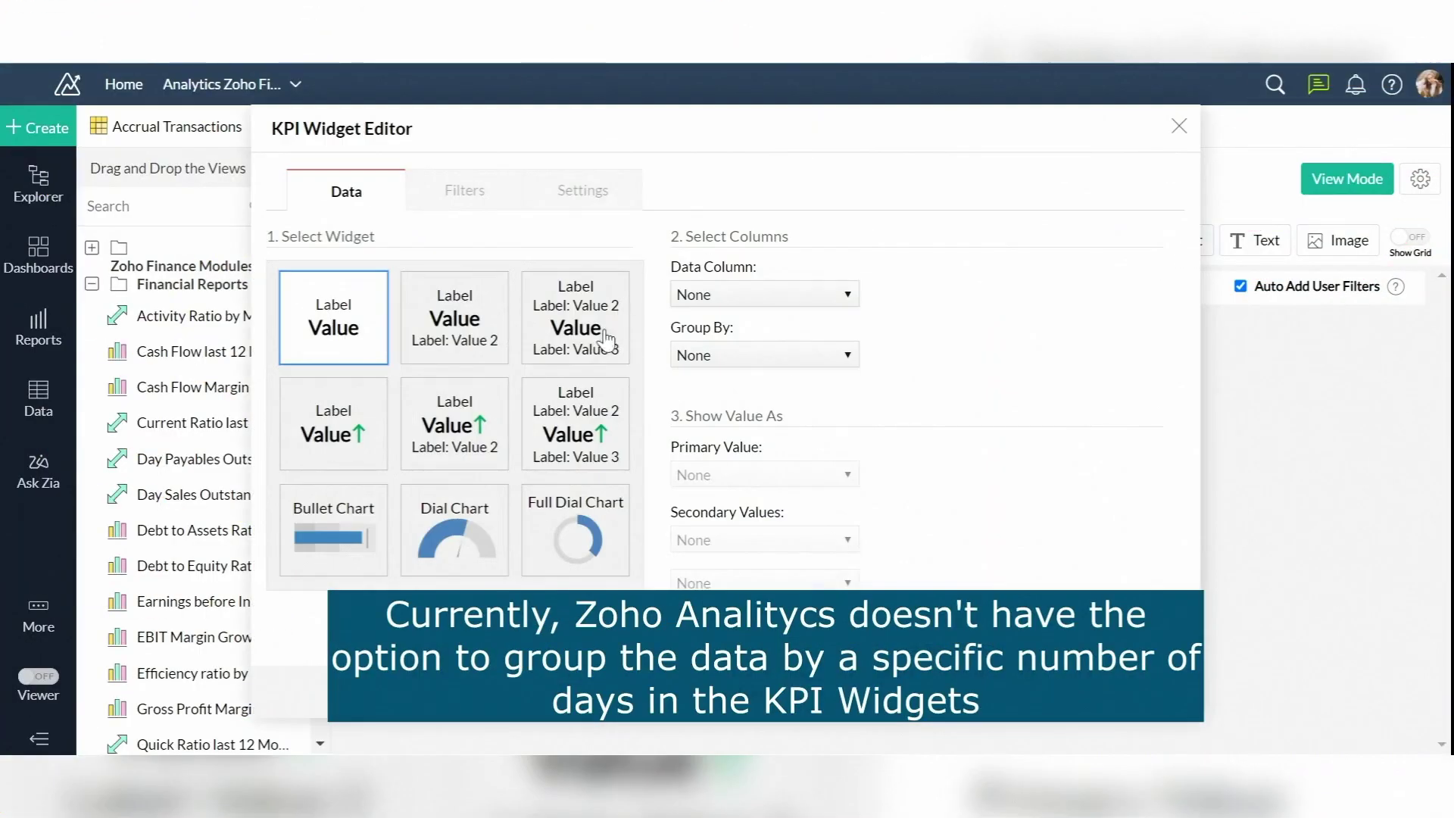
{"action": "left_click", "coordinate": [460, 428]}
{"action": "left_click", "coordinate": [744, 303]}
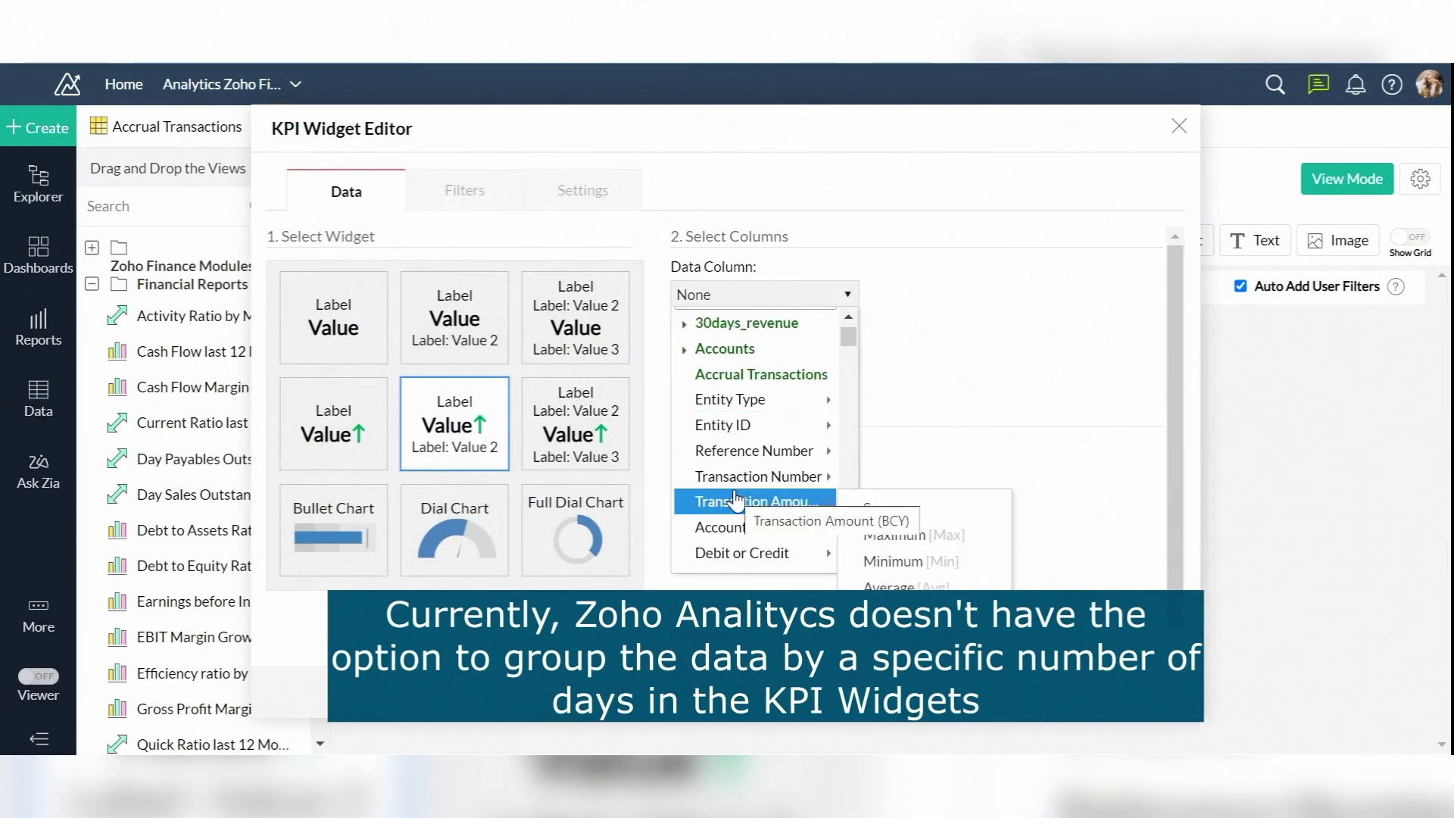
{"action": "left_click", "coordinate": [748, 500]}
{"action": "left_click", "coordinate": [735, 361]}
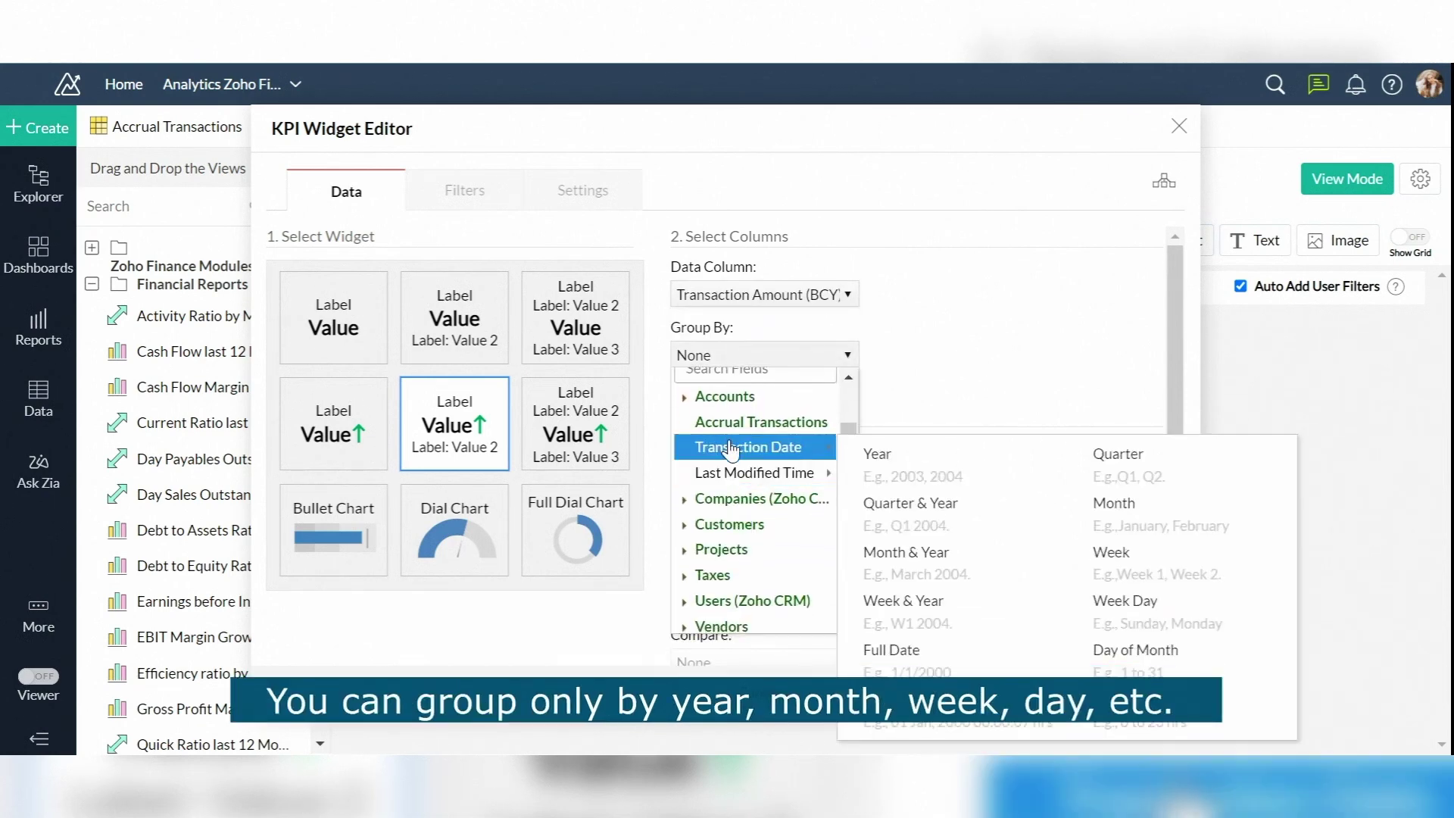
{"action": "mouse_move", "coordinate": [739, 447]}
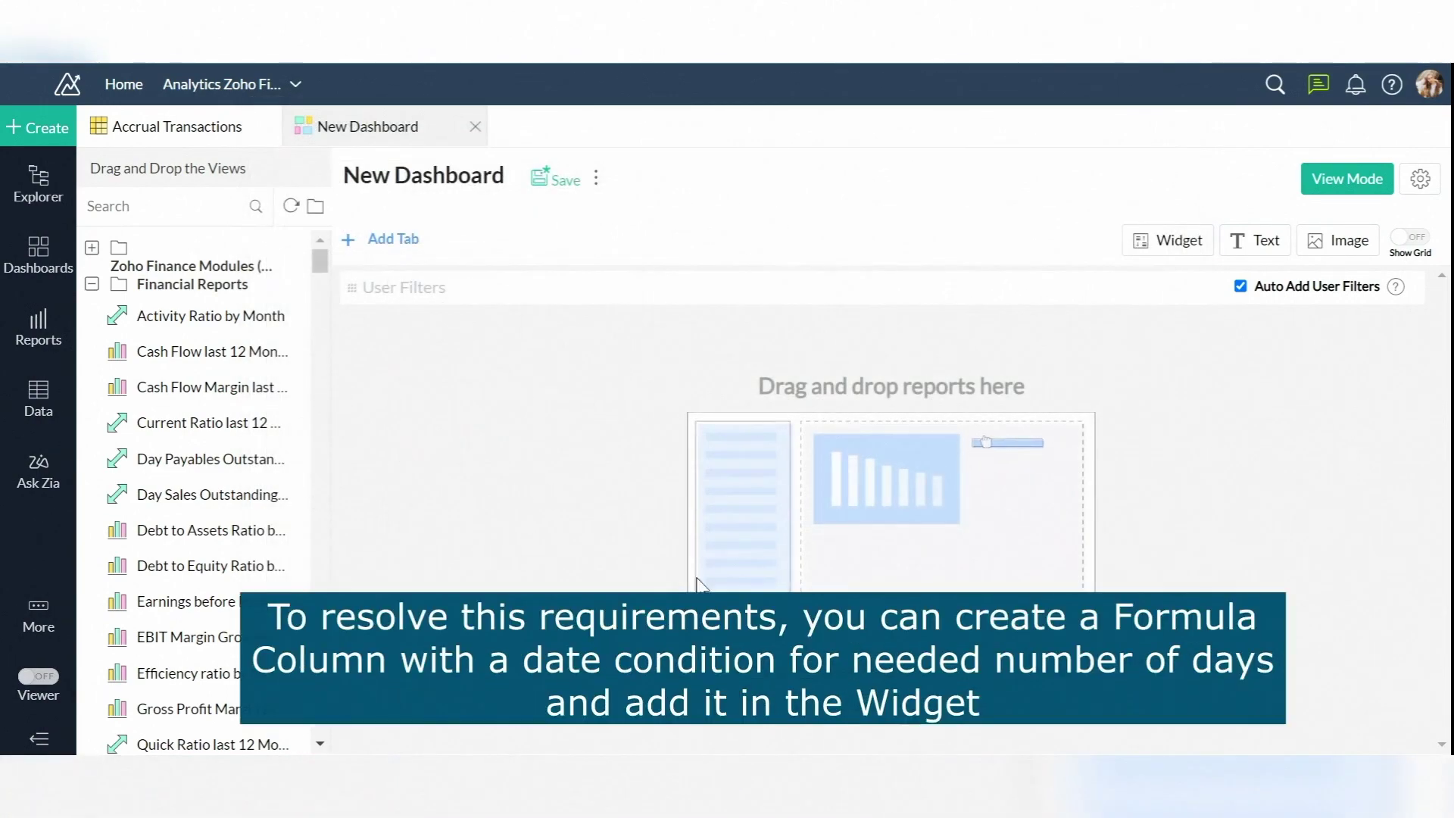
Create a new formula column named '90 days' on the Accrual Transactions table
{"action": "left_click", "coordinate": [178, 127]}
{"action": "left_click", "coordinate": [243, 235]}
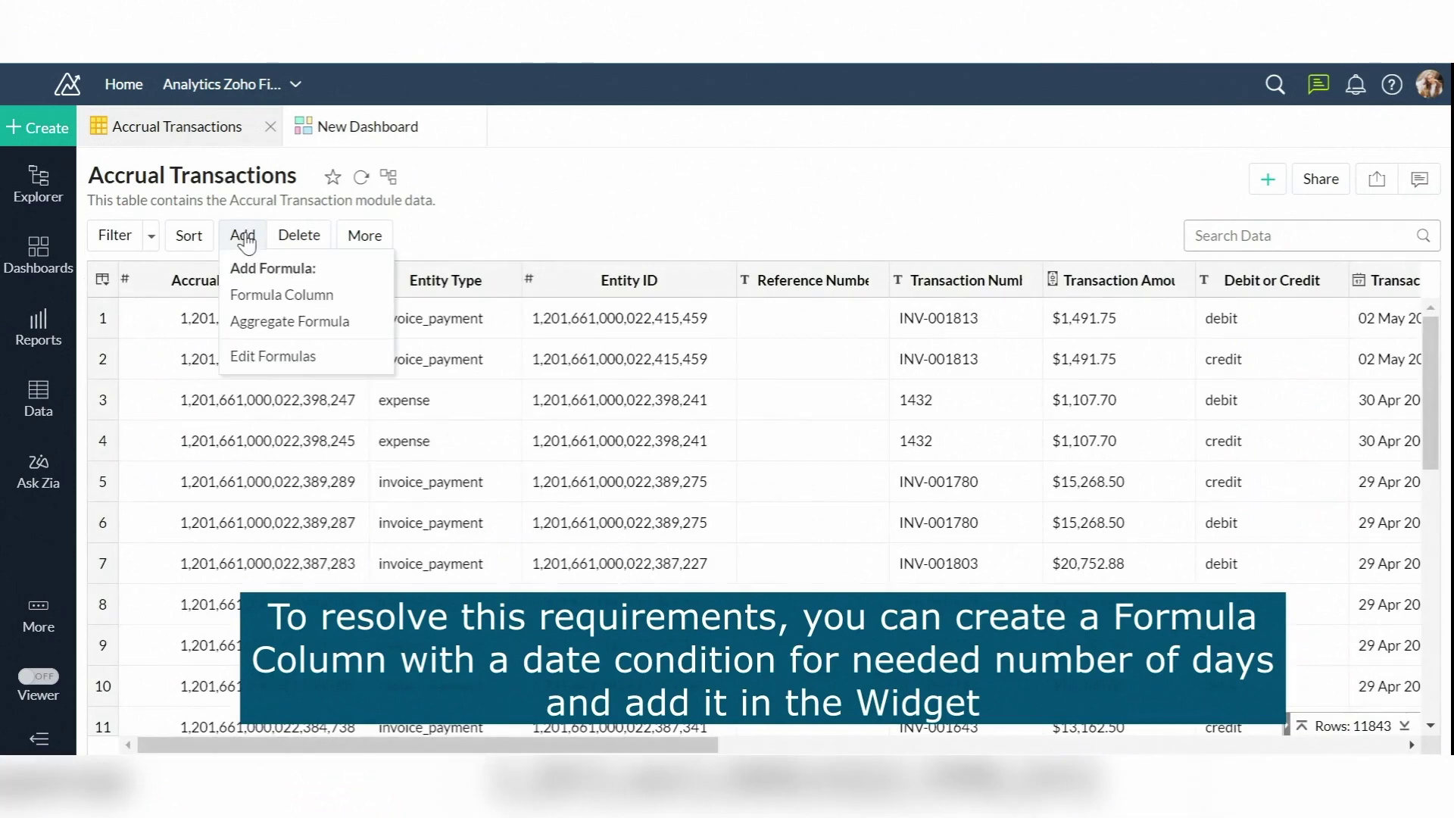
{"action": "left_click", "coordinate": [261, 297]}
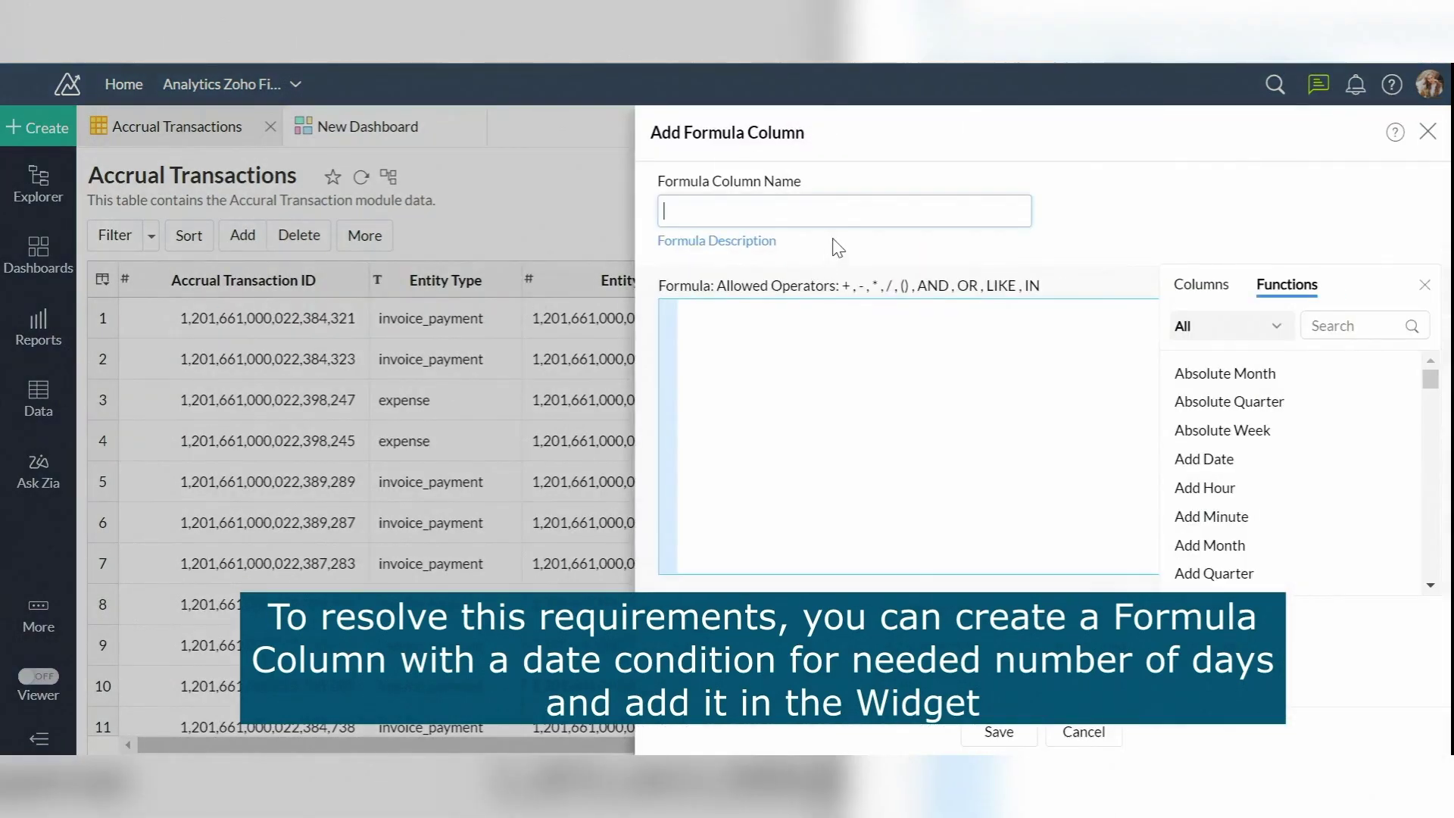
{"action": "type", "text": "90"}
{"action": "left_click", "coordinate": [833, 262]}
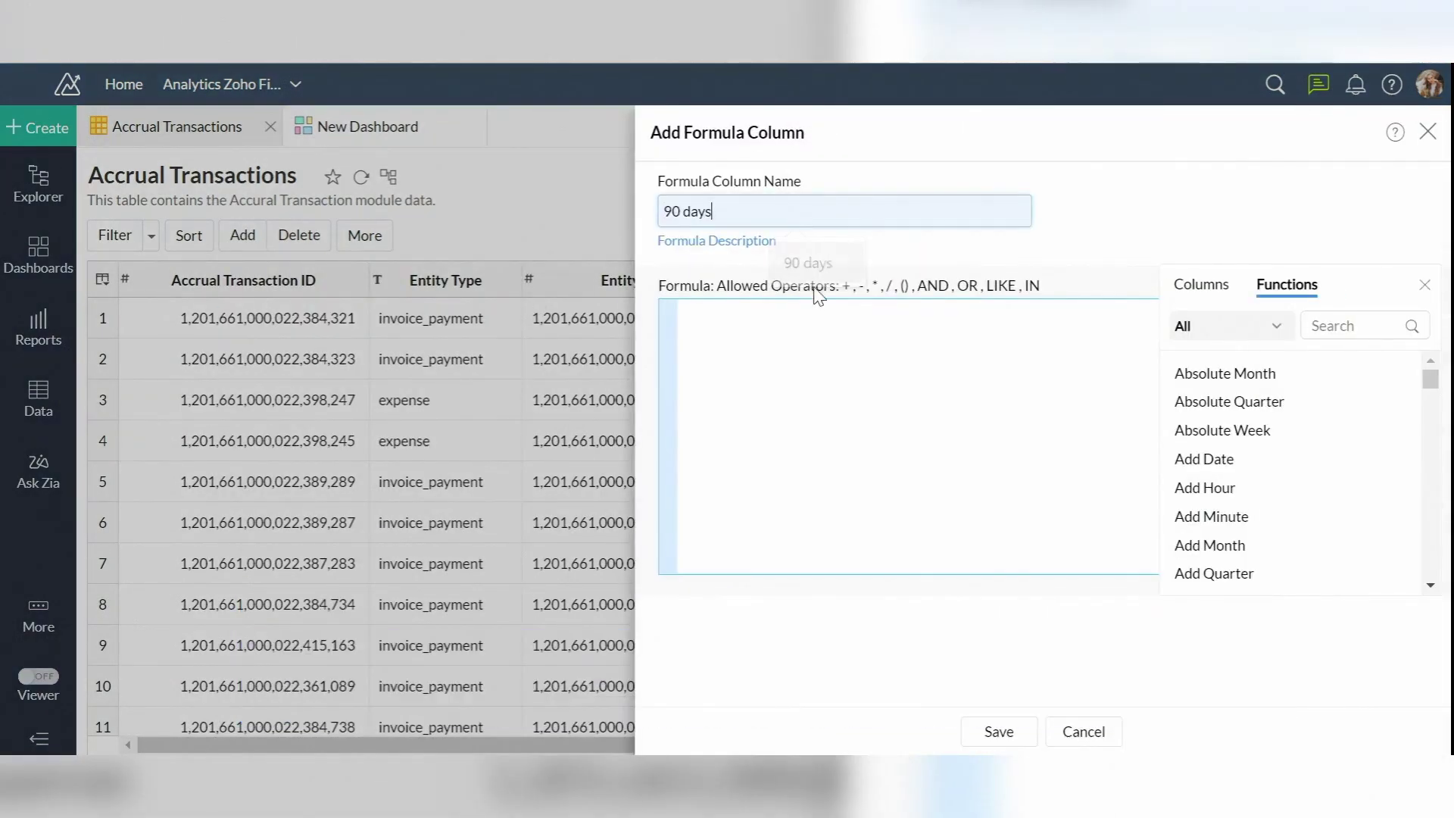
Begin the formula with if(date_diff(Transaction Date, today())<90, today()
{"action": "left_click", "coordinate": [800, 426]}
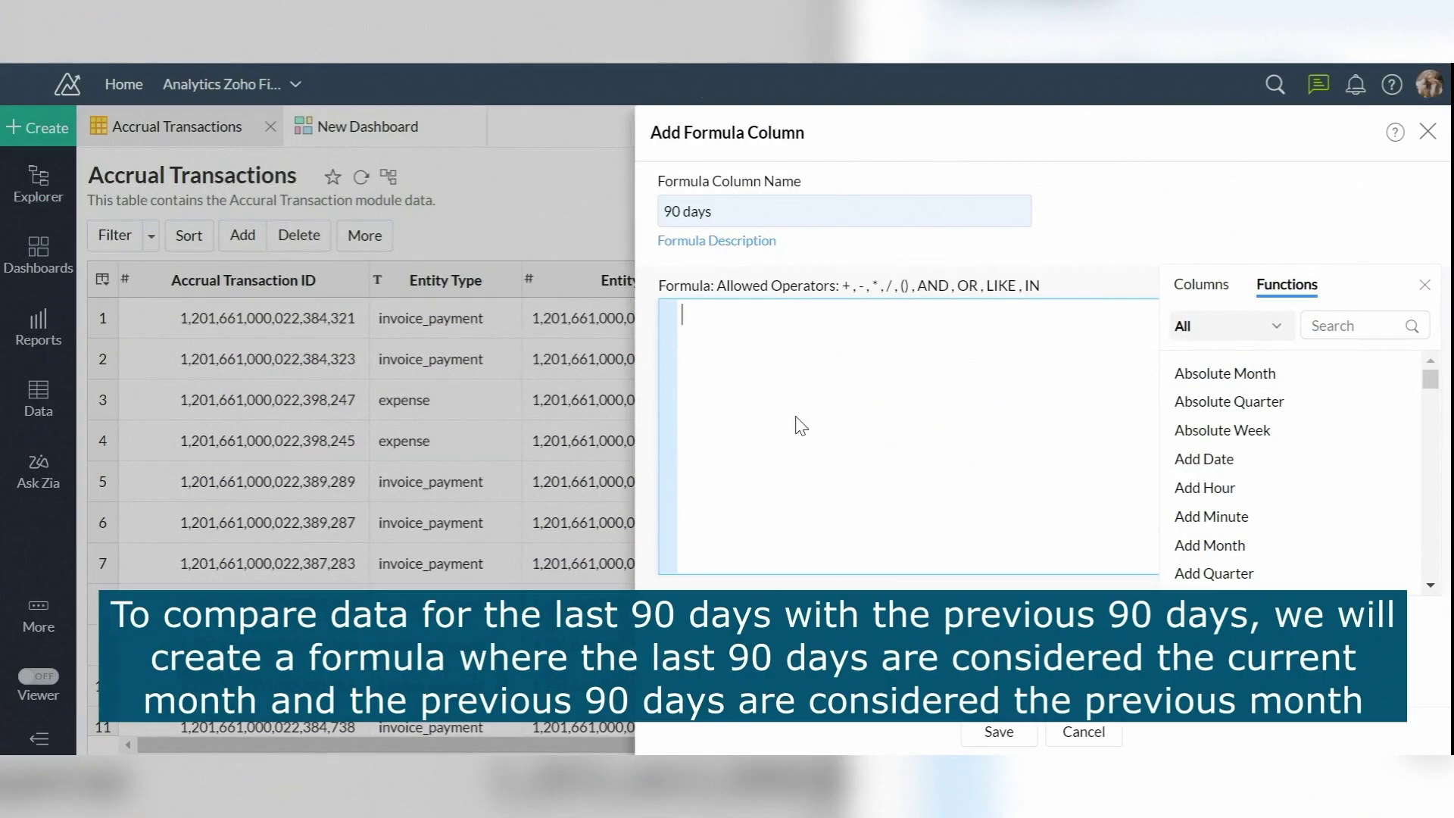
{"action": "type", "text": "if"}
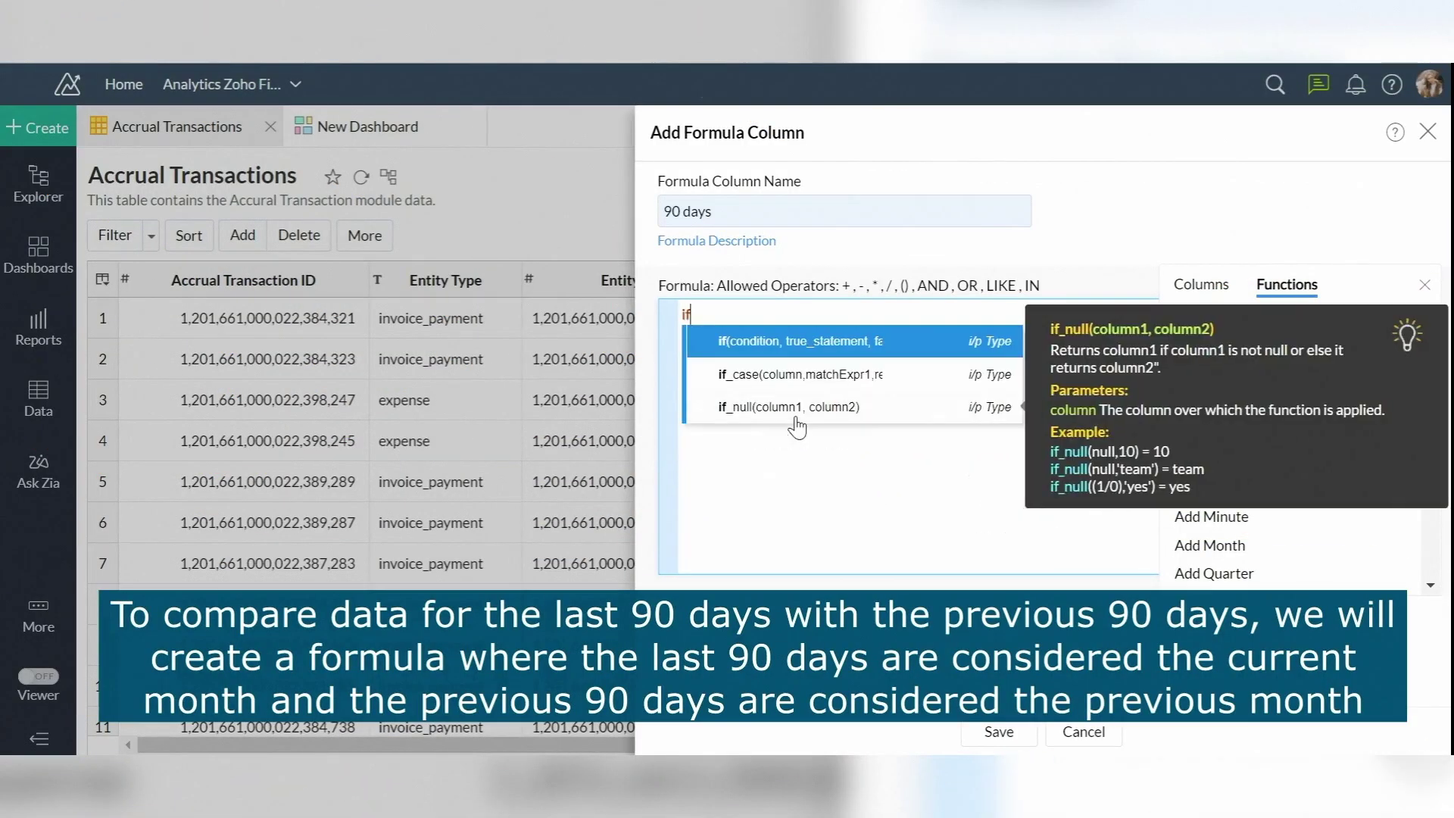
{"action": "key", "text": "Return"}
{"action": "type", "text": "dat"}
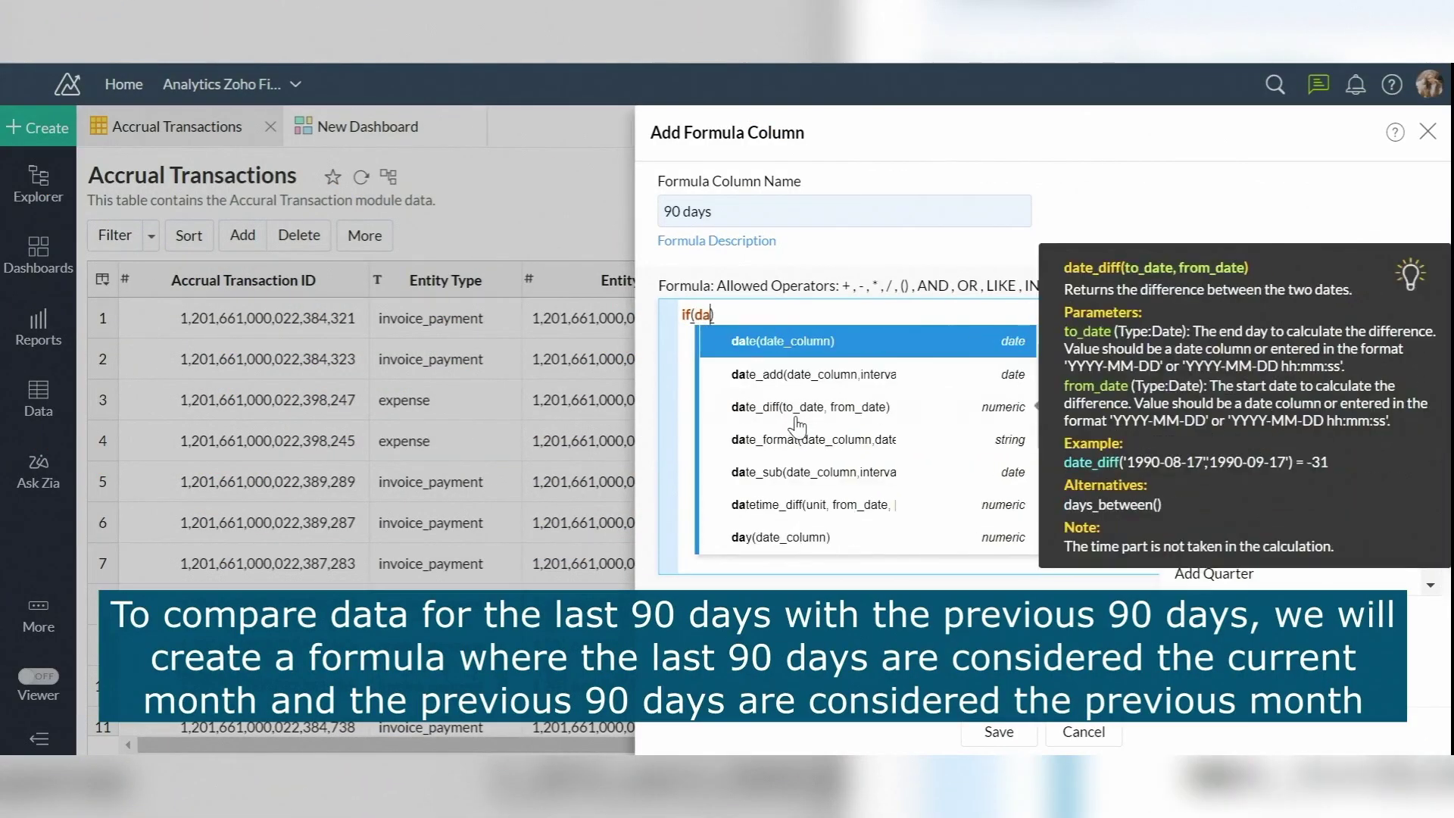
{"action": "key", "text": "Down"}
{"action": "key", "text": "Down"}
{"action": "key", "text": "Return"}
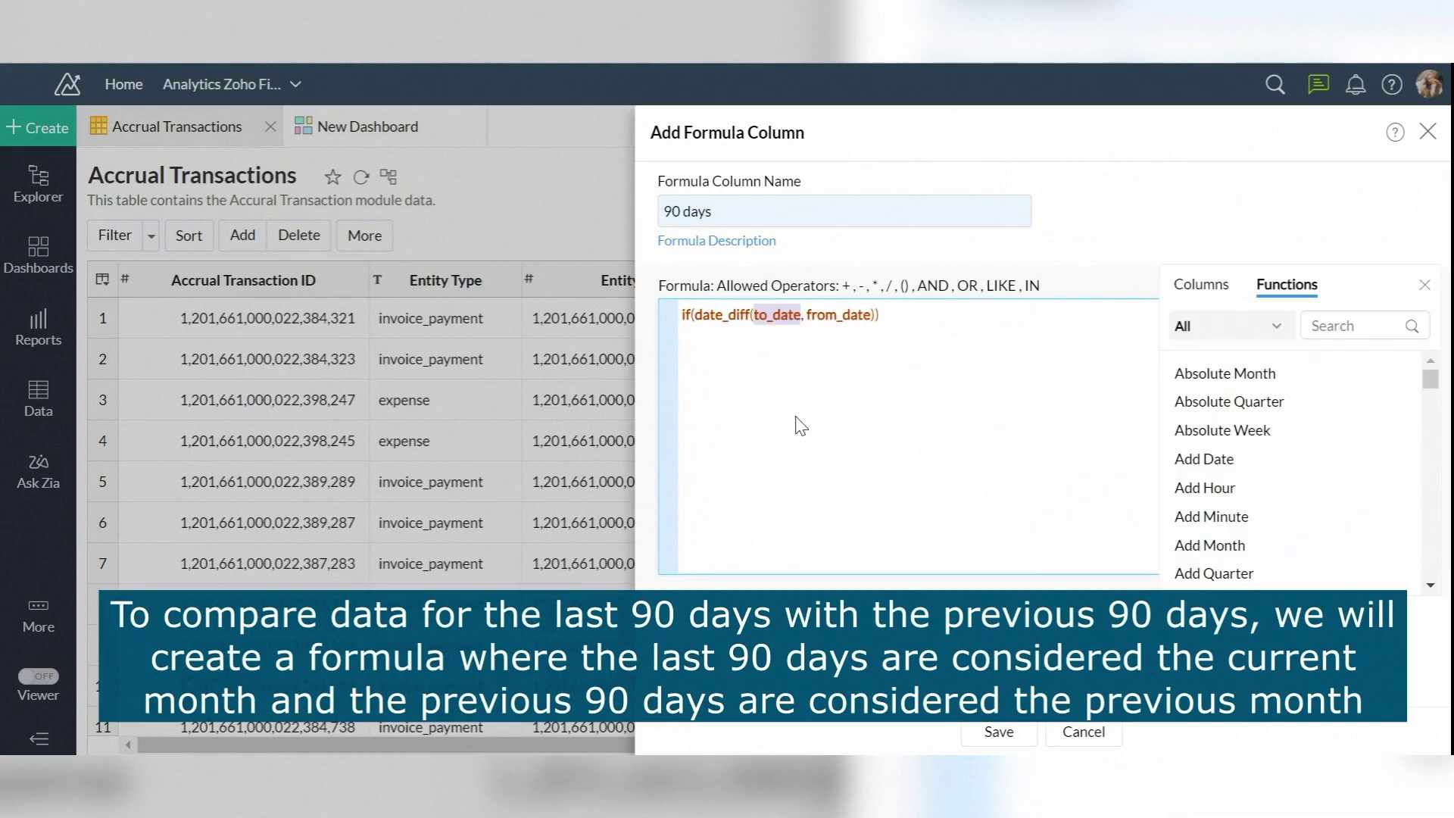
{"action": "type", "text": "to"}
{"action": "key", "text": "Return"}
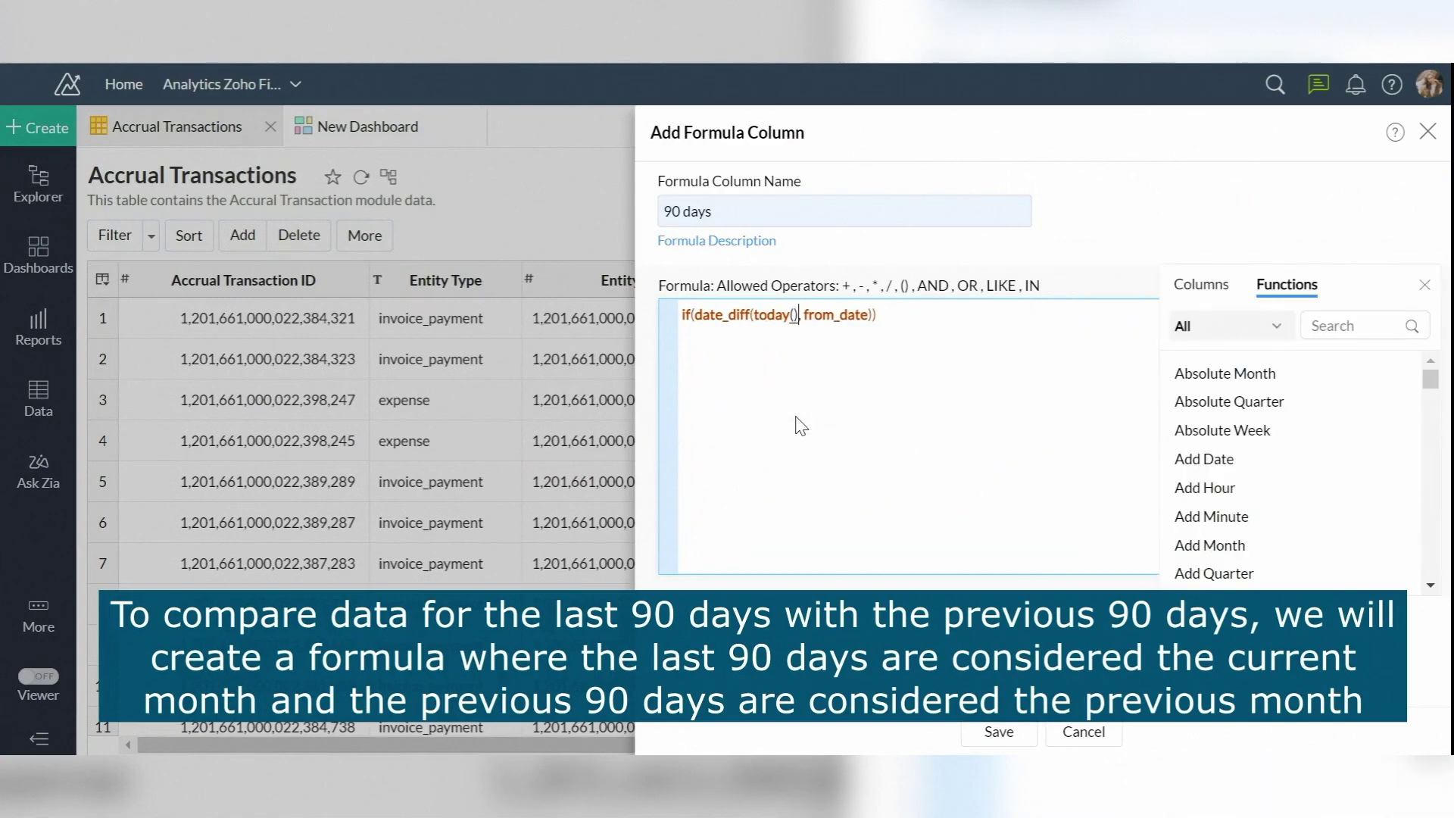
{"action": "left_click_drag", "start_coordinate": [877, 315], "coordinate": [806, 315]}
{"action": "type", "text": "fr"}
{"action": "key", "text": "BackSpace"}
{"action": "key", "text": "BackSpace"}
{"action": "type", "text": "tr"}
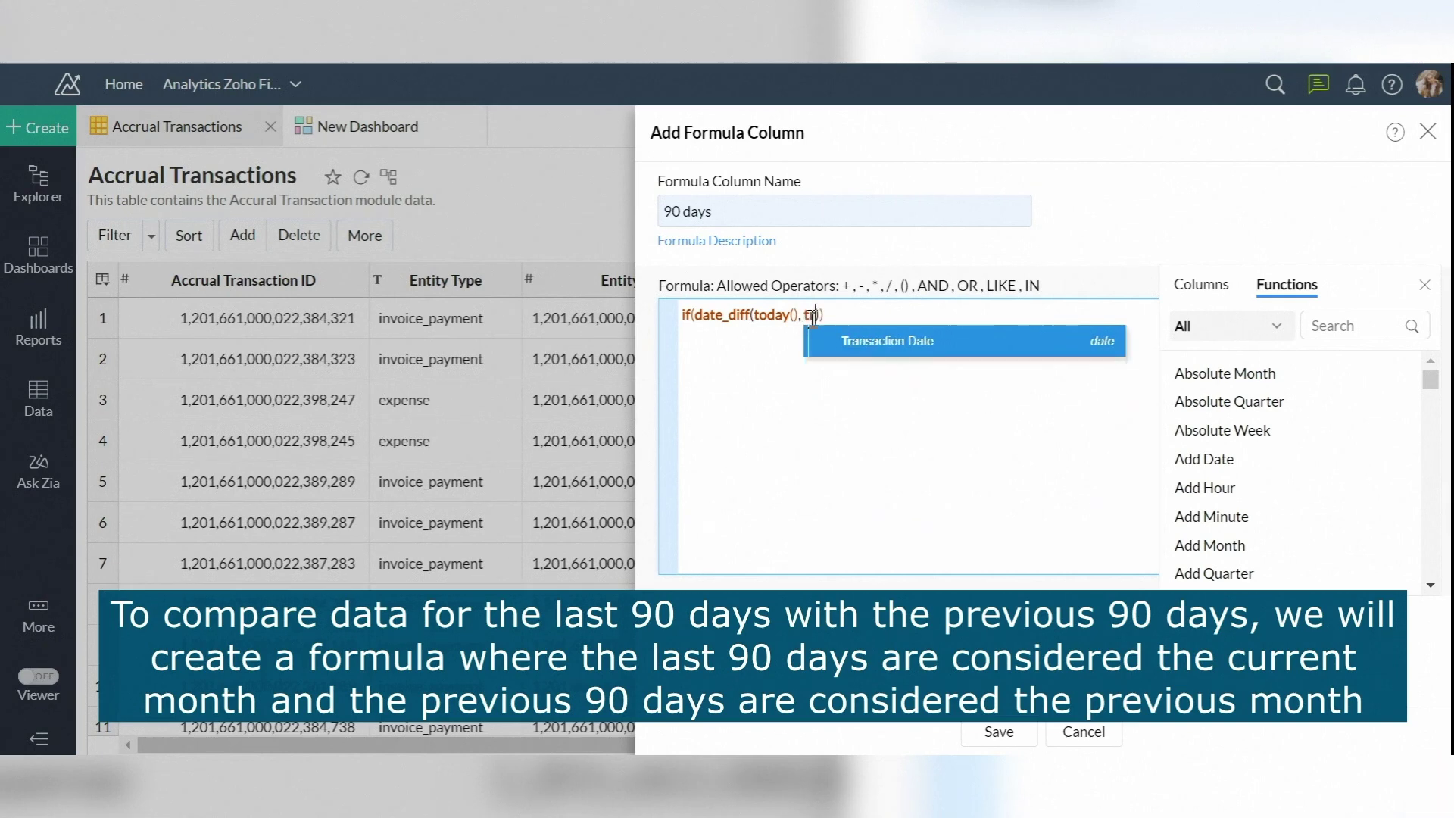
{"action": "key", "text": "Return"}
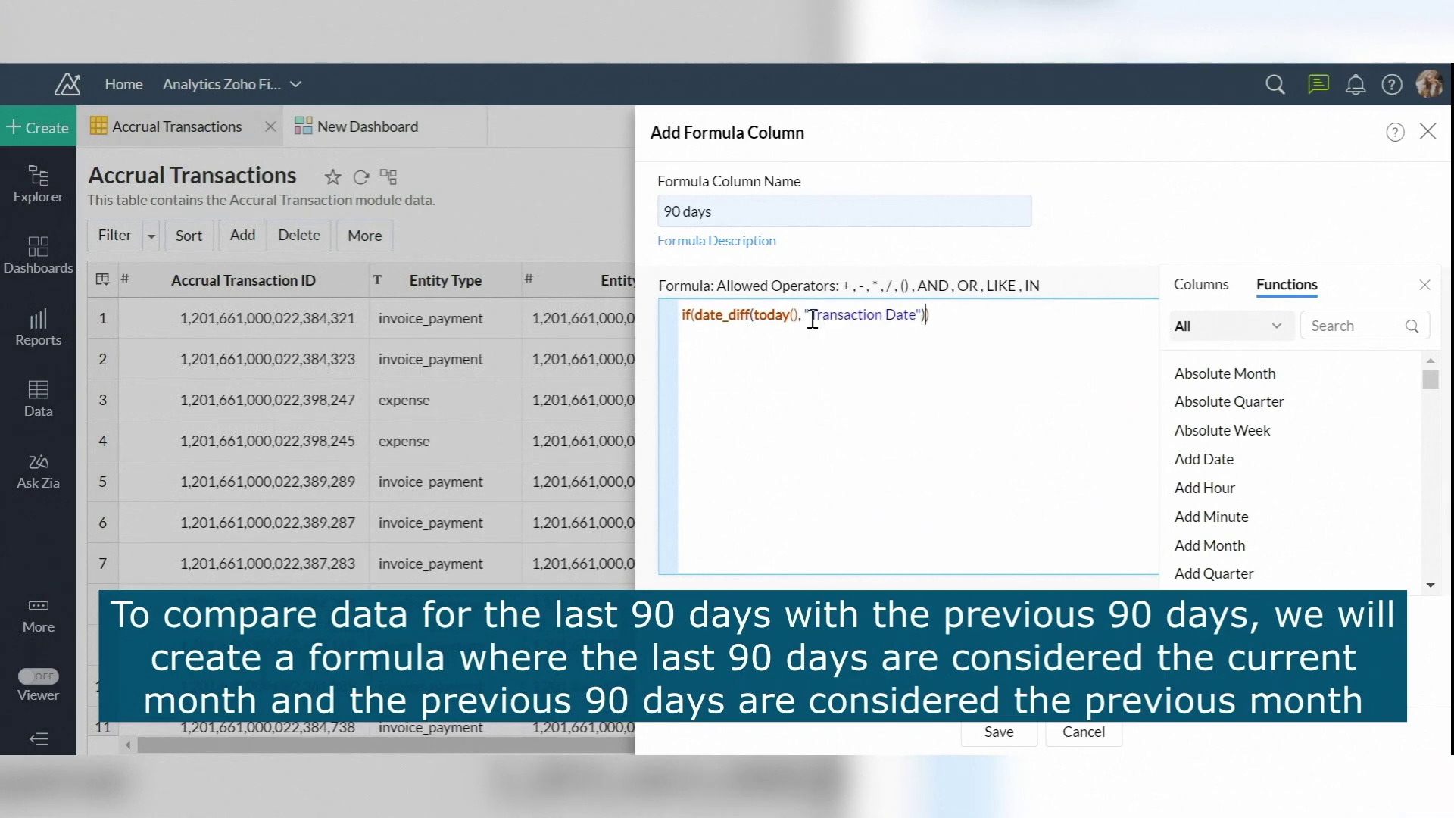
{"action": "type", "text": "<9"}
{"action": "type", "text": "0, tod"}
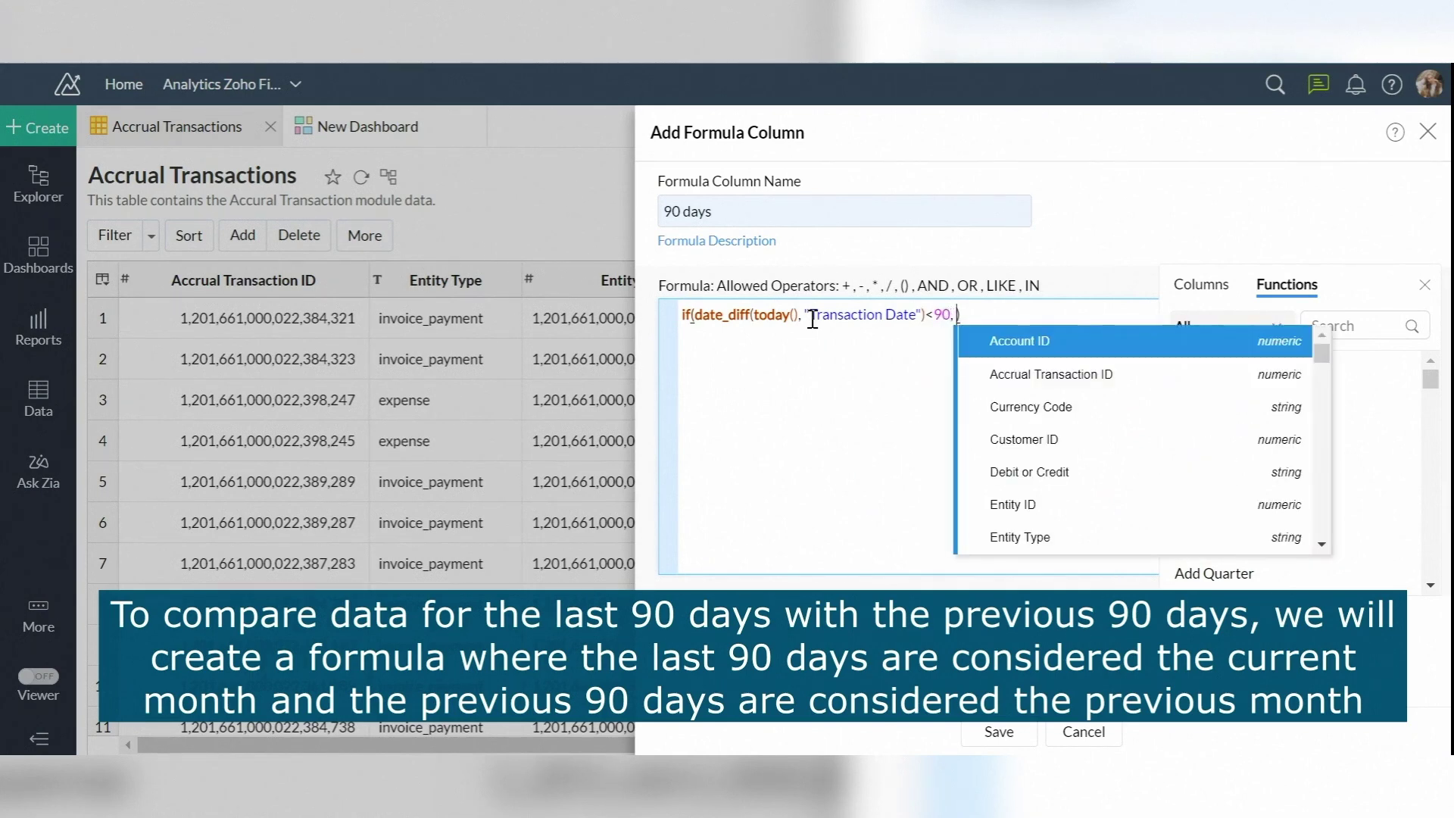
{"action": "key", "text": "Return"}
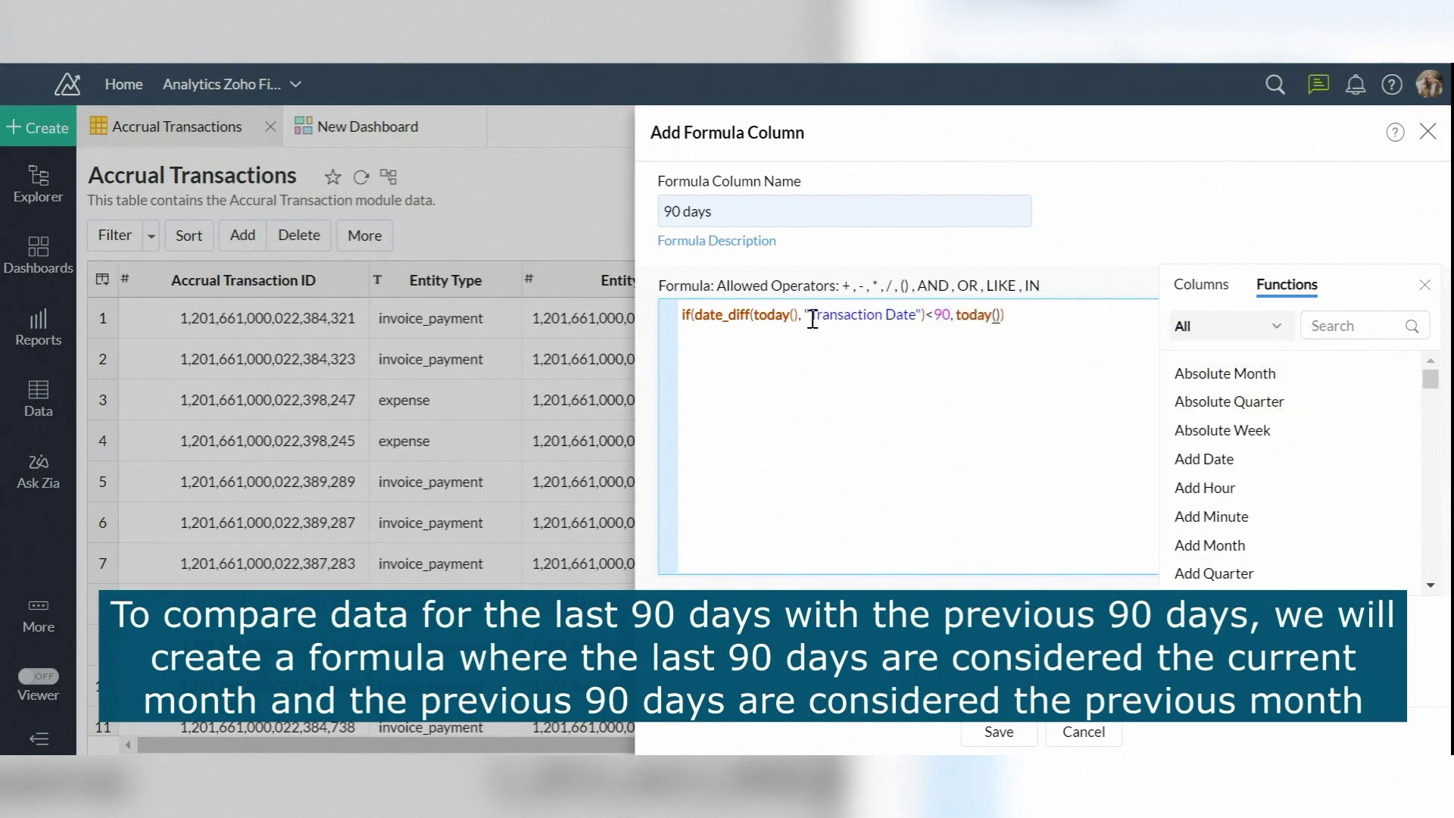
Add a nested if comparing date_diff between Transaction Date and today()
{"action": "type", "text": ", "}
{"action": "type", "text": "if"}
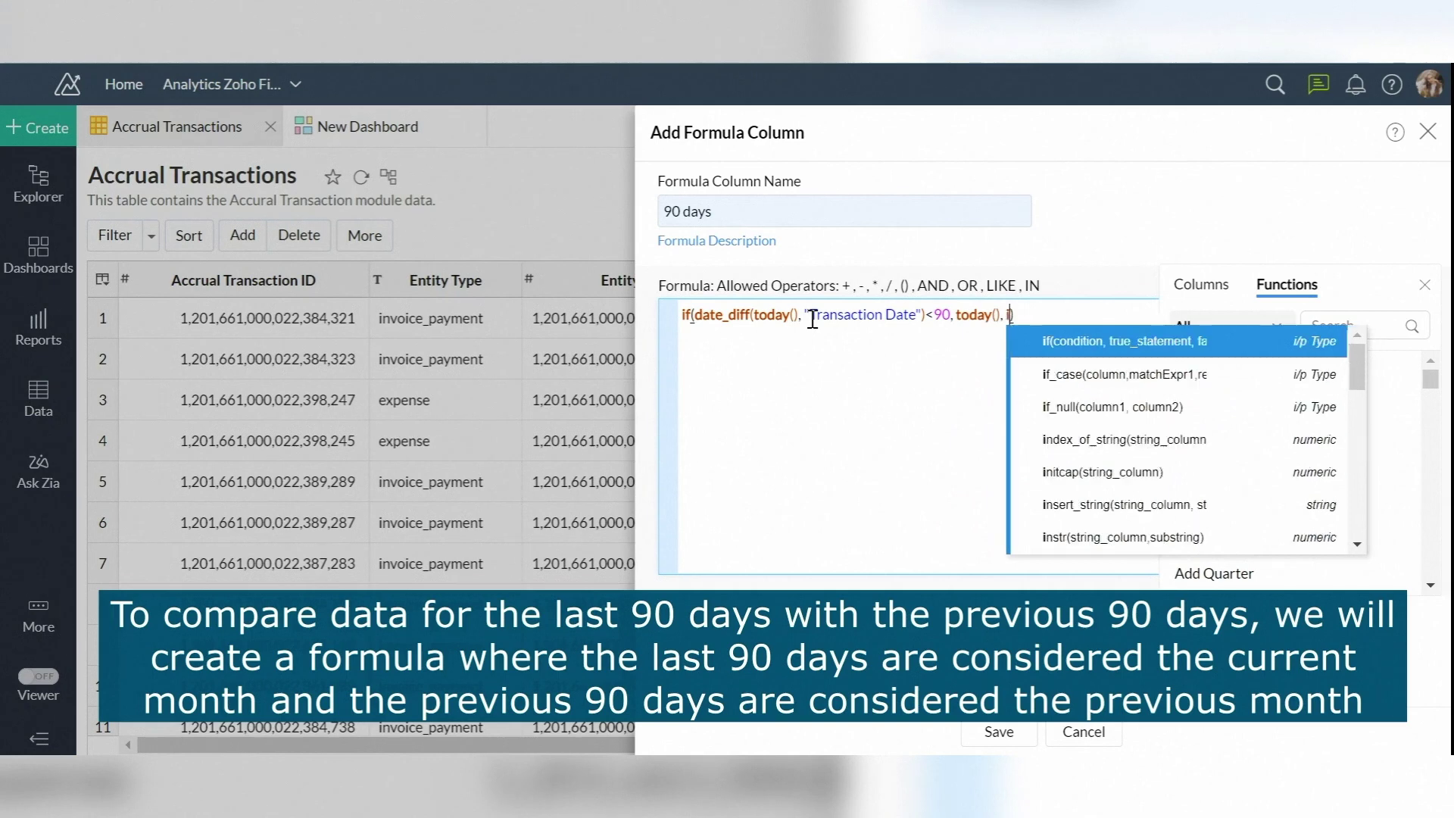
{"action": "key", "text": "Return"}
{"action": "type", "text": "date"}
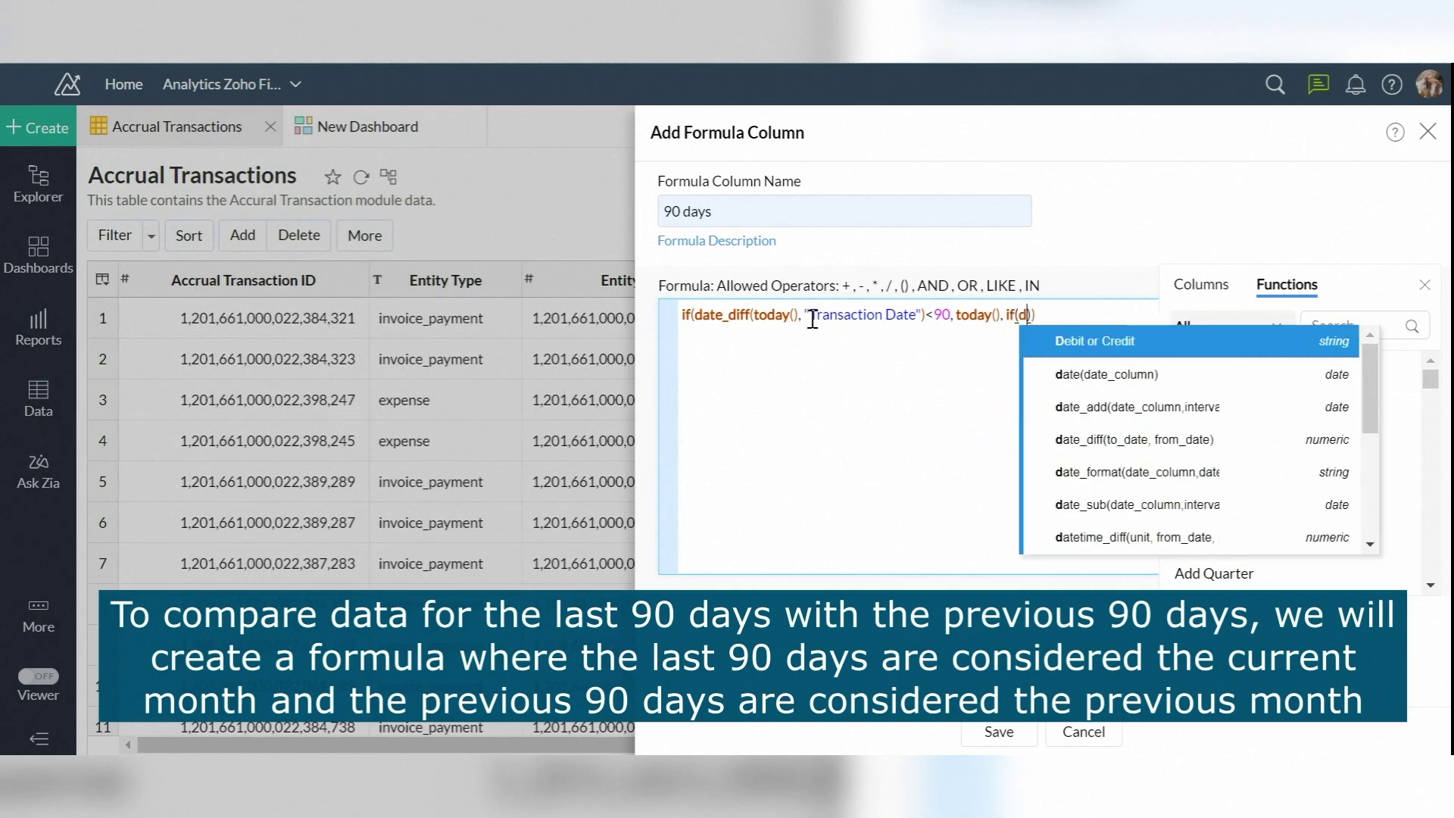
{"action": "key", "text": "Down"}
{"action": "key", "text": "Down"}
{"action": "key", "text": "Return"}
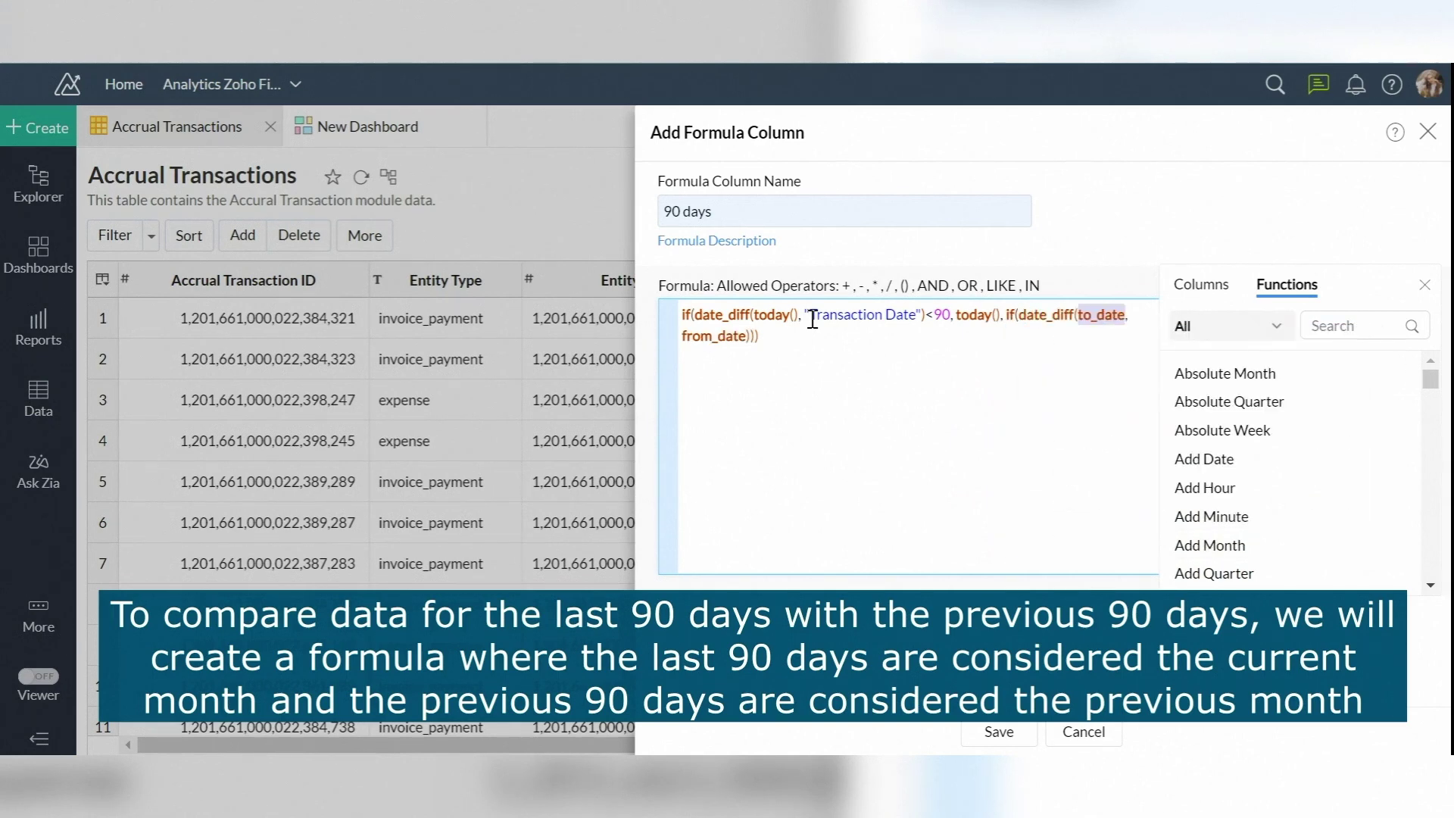
{"action": "type", "text": "to"}
{"action": "key", "text": "Return"}
{"action": "left_click_drag", "start_coordinate": [754, 336], "coordinate": [682, 335]}
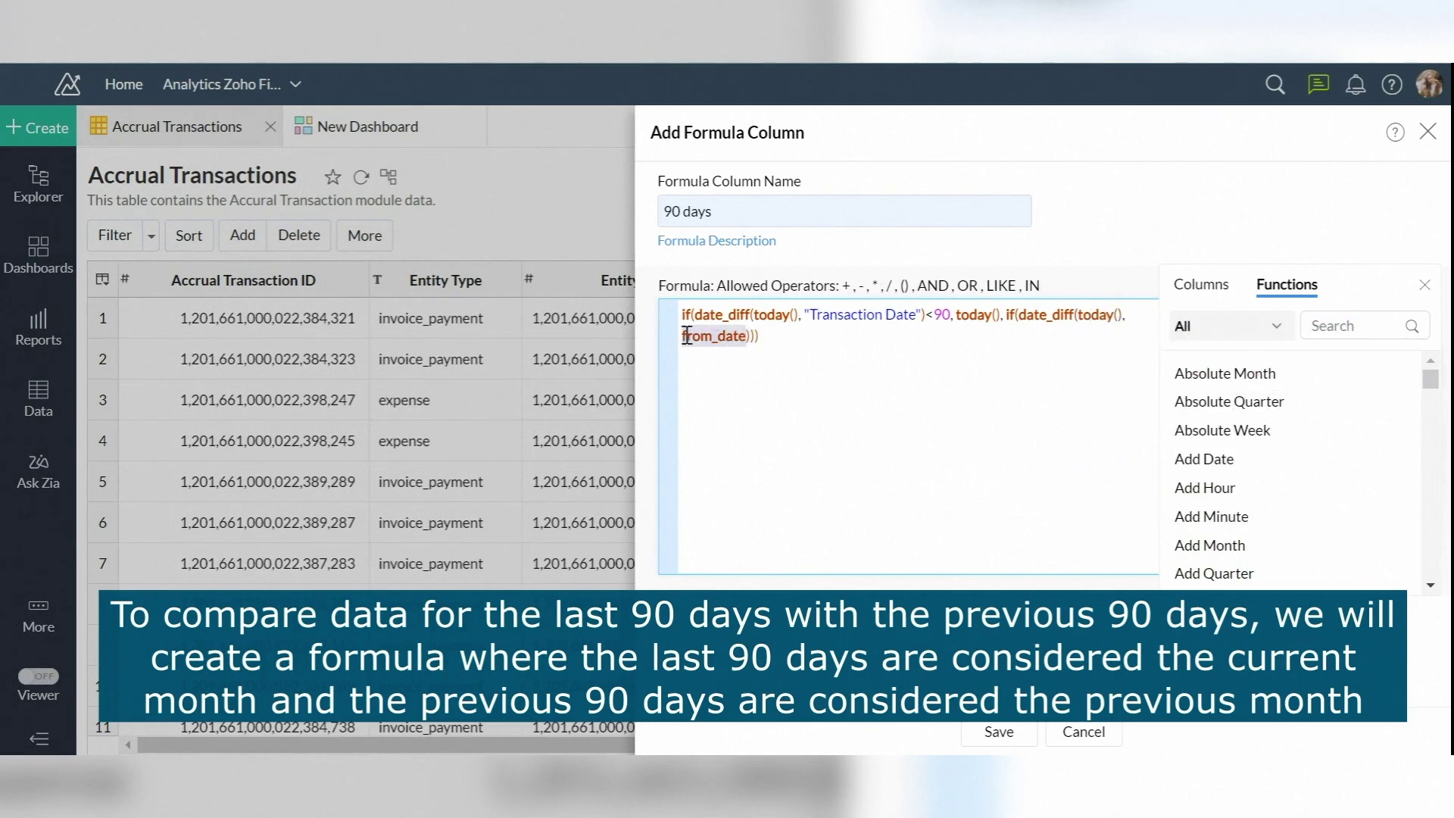
{"action": "key", "text": "BackSpace"}
{"action": "type", "text": "tr"}
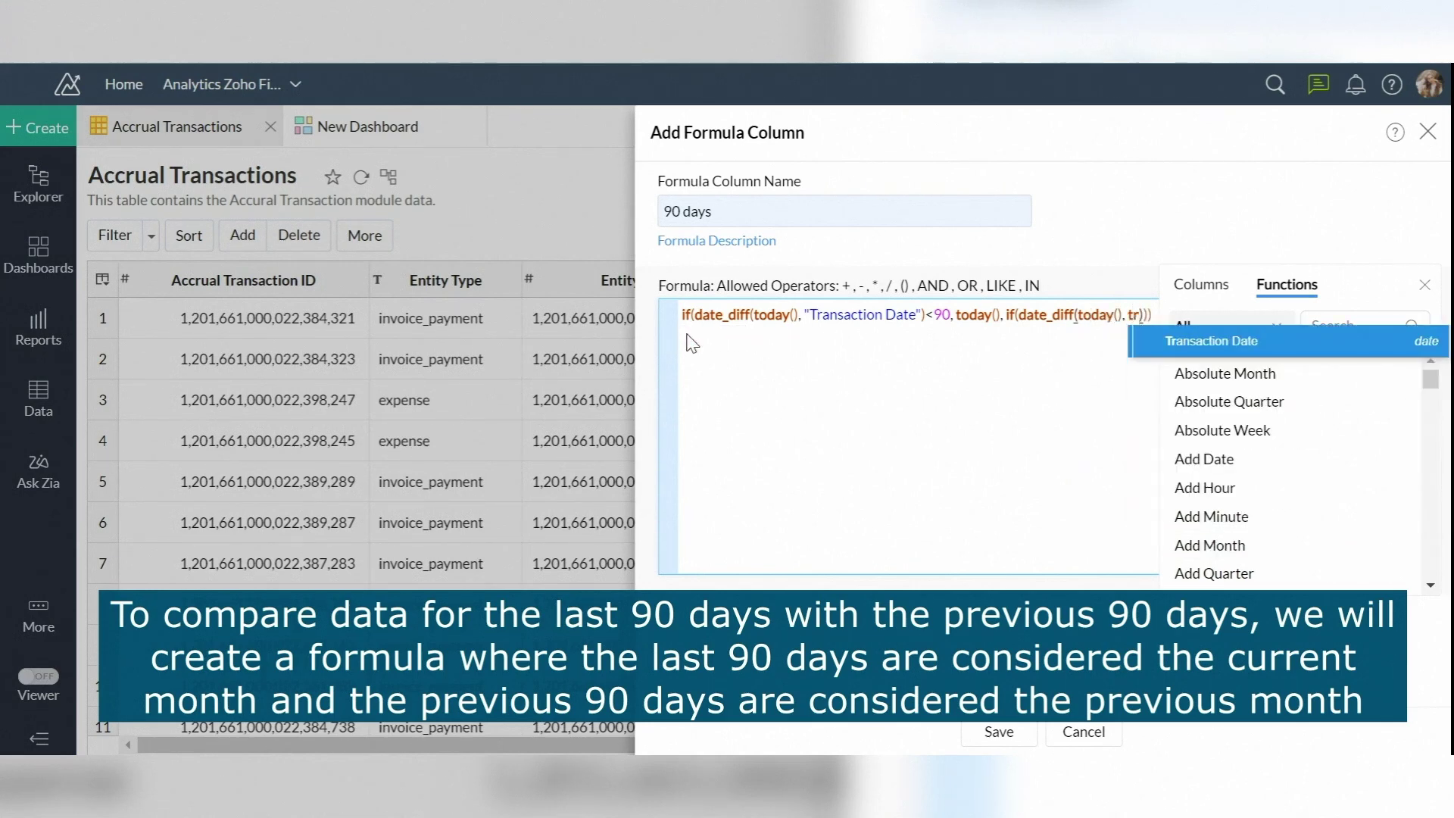
{"action": "key", "text": "Return"}
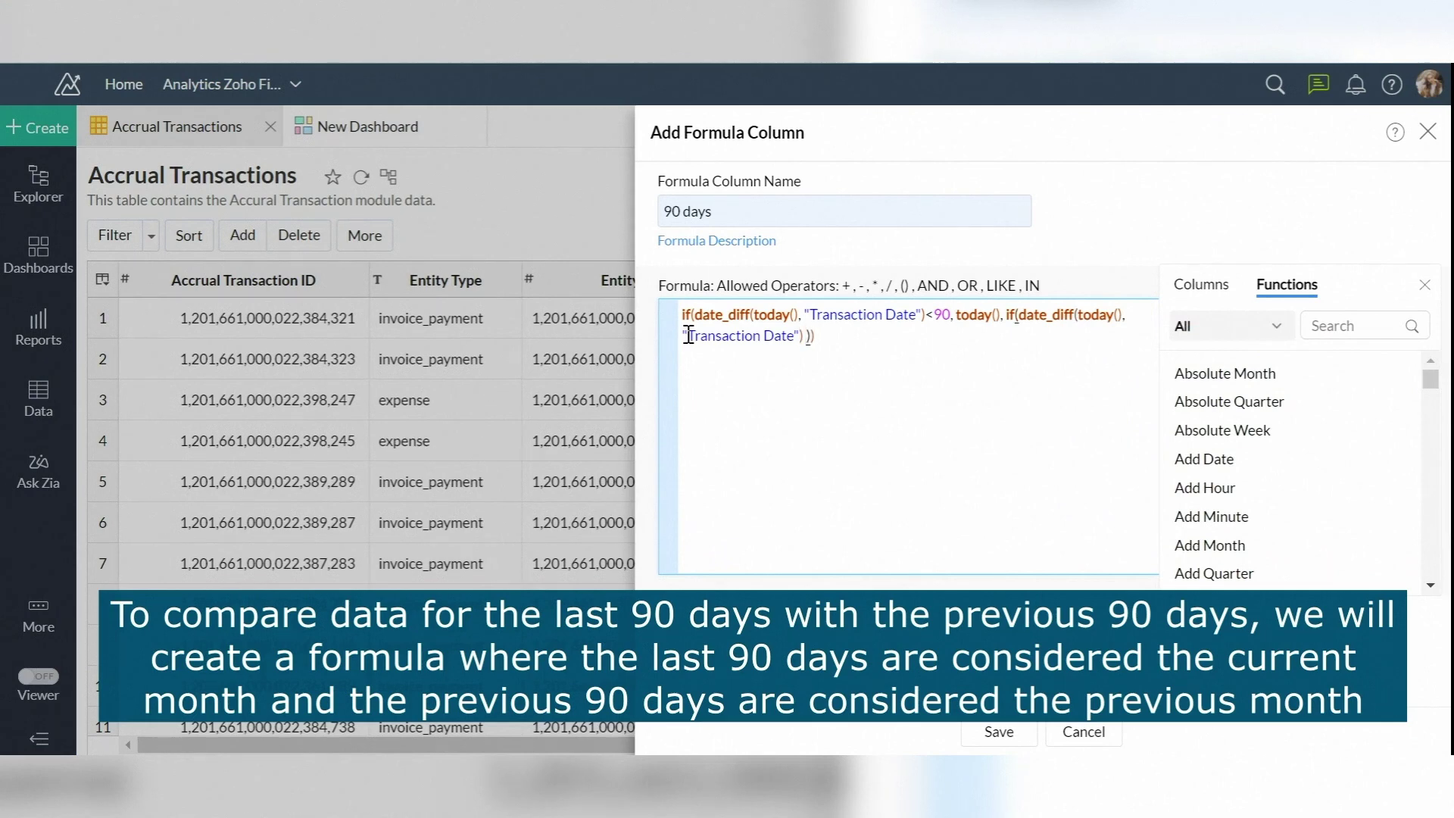
Extend the nested condition to >=90 and date_diff(...)<180, then insert add_month
{"action": "type", "text": ">=90 and "}
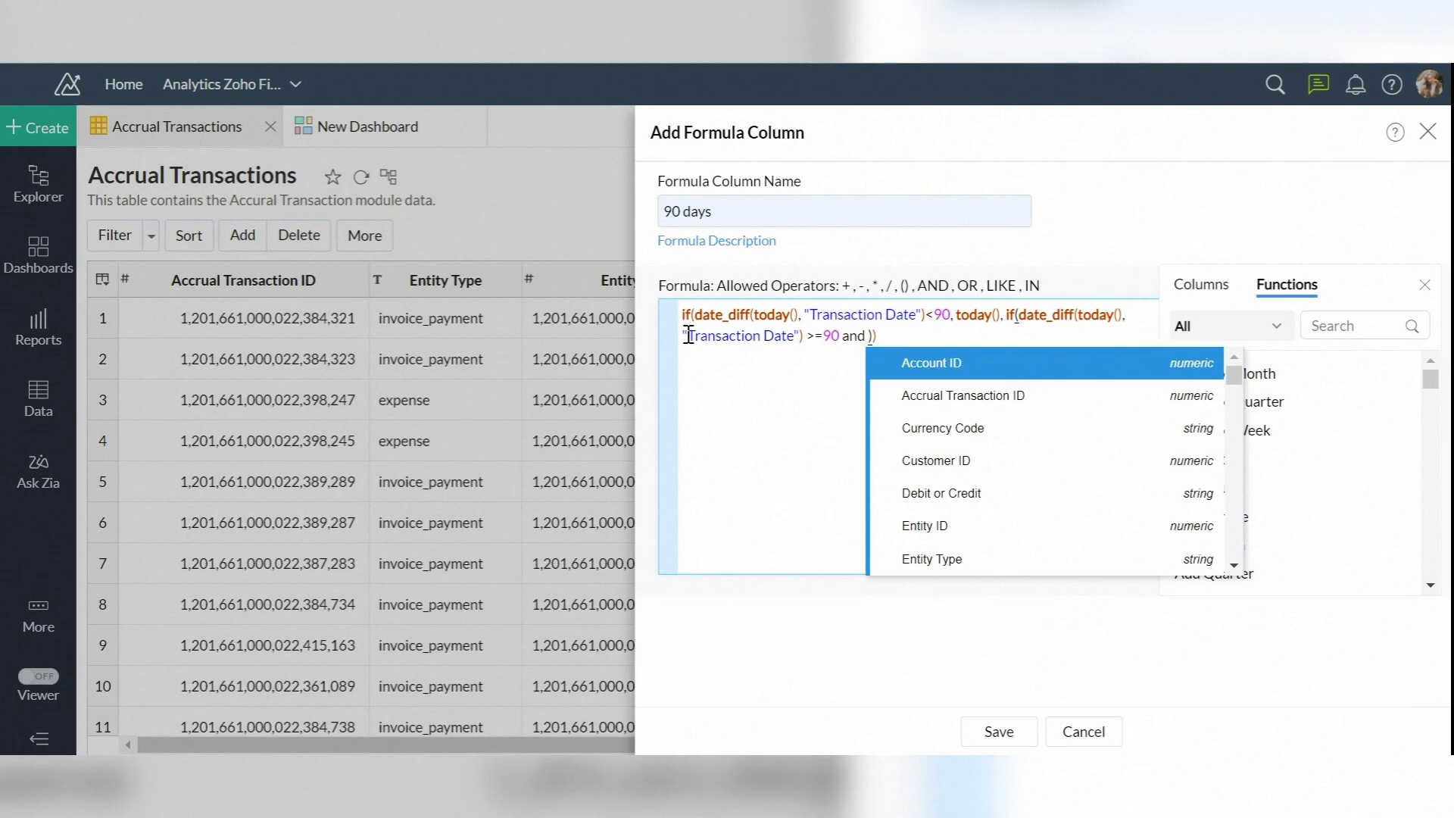
{"action": "type", "text": "da"}
{"action": "key", "text": "Down"}
{"action": "key", "text": "Down"}
{"action": "key", "text": "Return"}
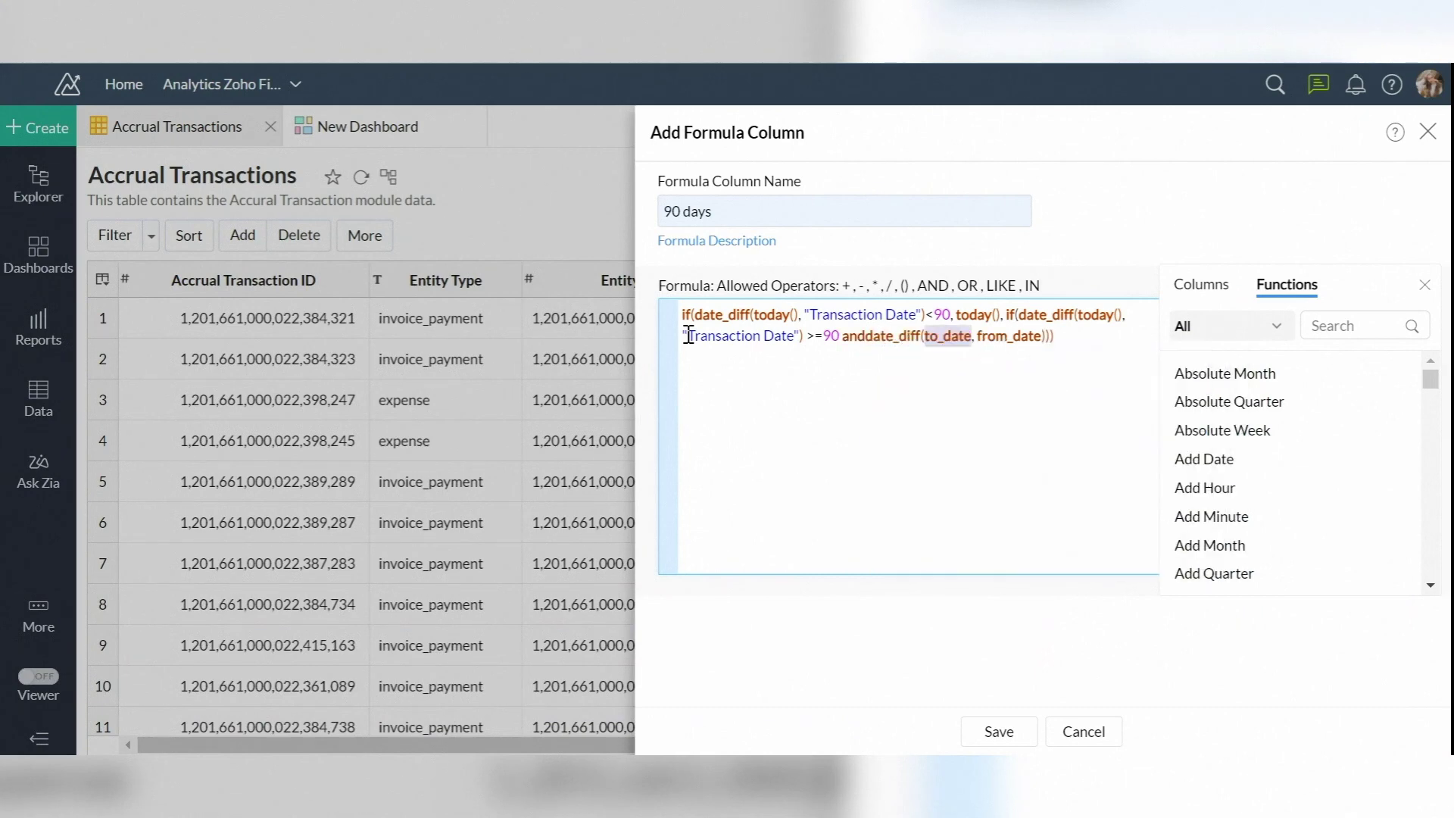
{"action": "type", "text": "tod"}
{"action": "key", "text": "Return"}
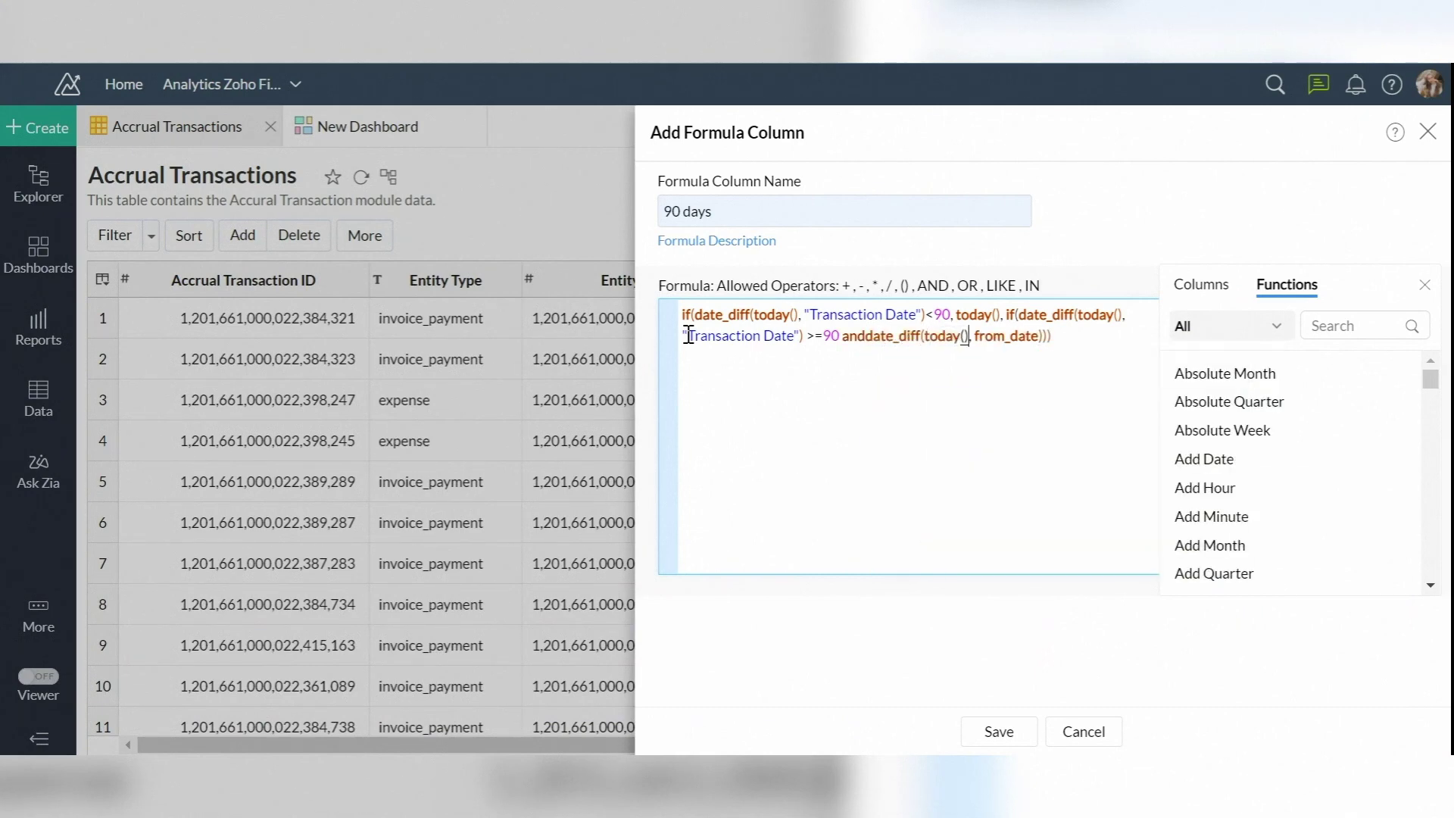
{"action": "left_click_drag", "start_coordinate": [1047, 336], "coordinate": [981, 335]}
{"action": "type", "text": "f"}
{"action": "key", "text": "BackSpace"}
{"action": "type", "text": "t"}
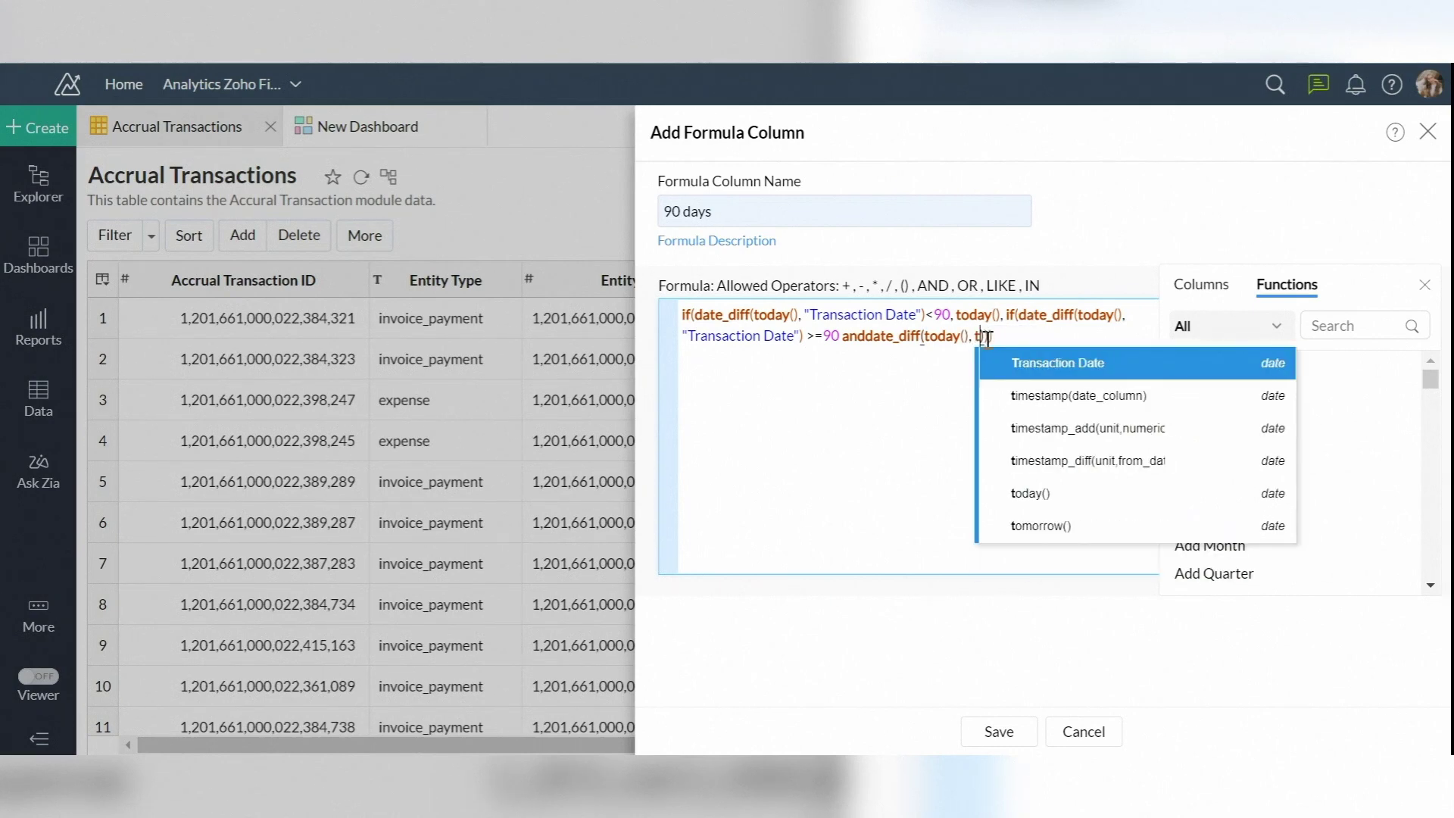
{"action": "key", "text": "Return"}
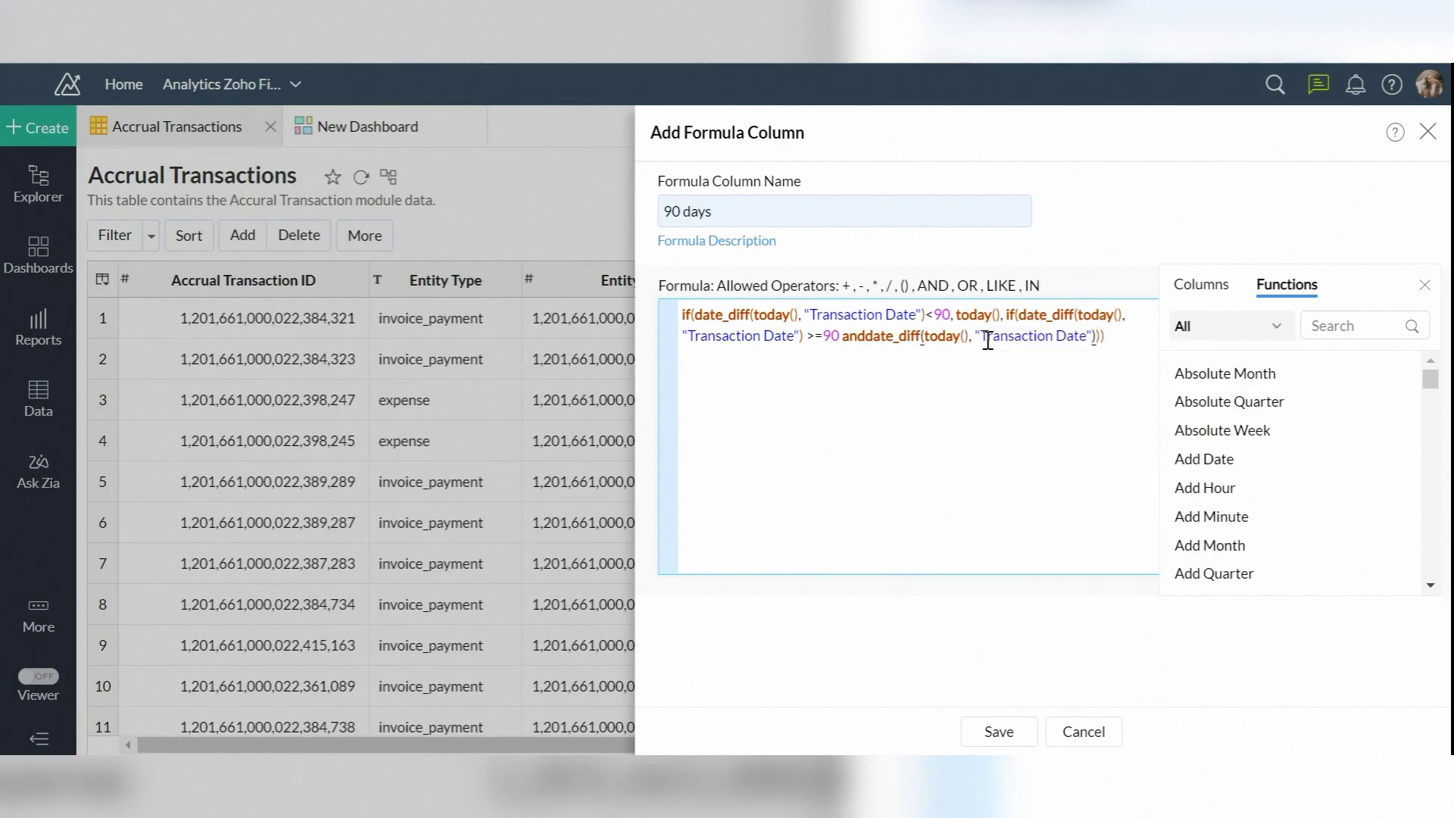
{"action": "type", "text": "<"}
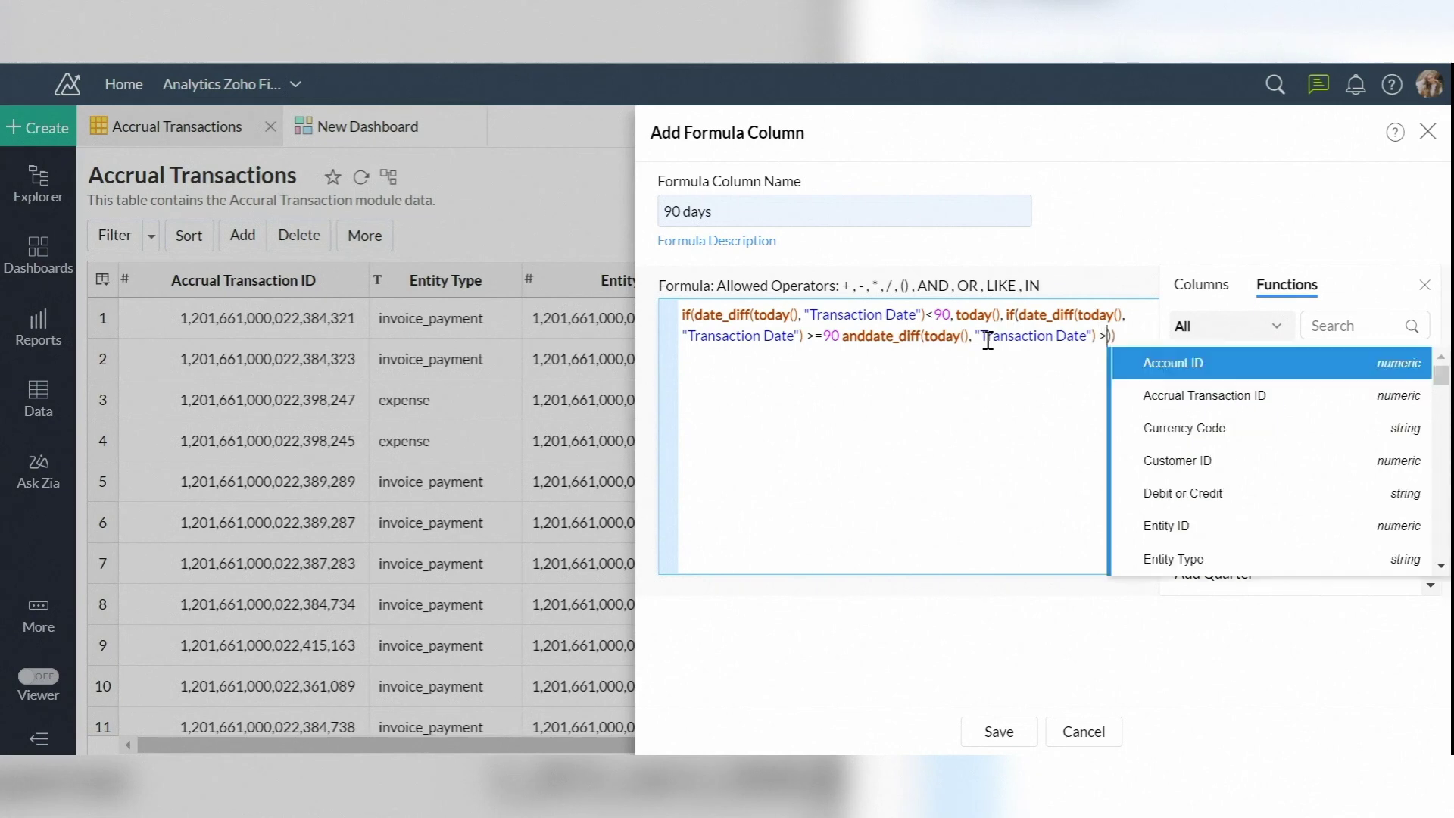
{"action": "type", "text": "180"}
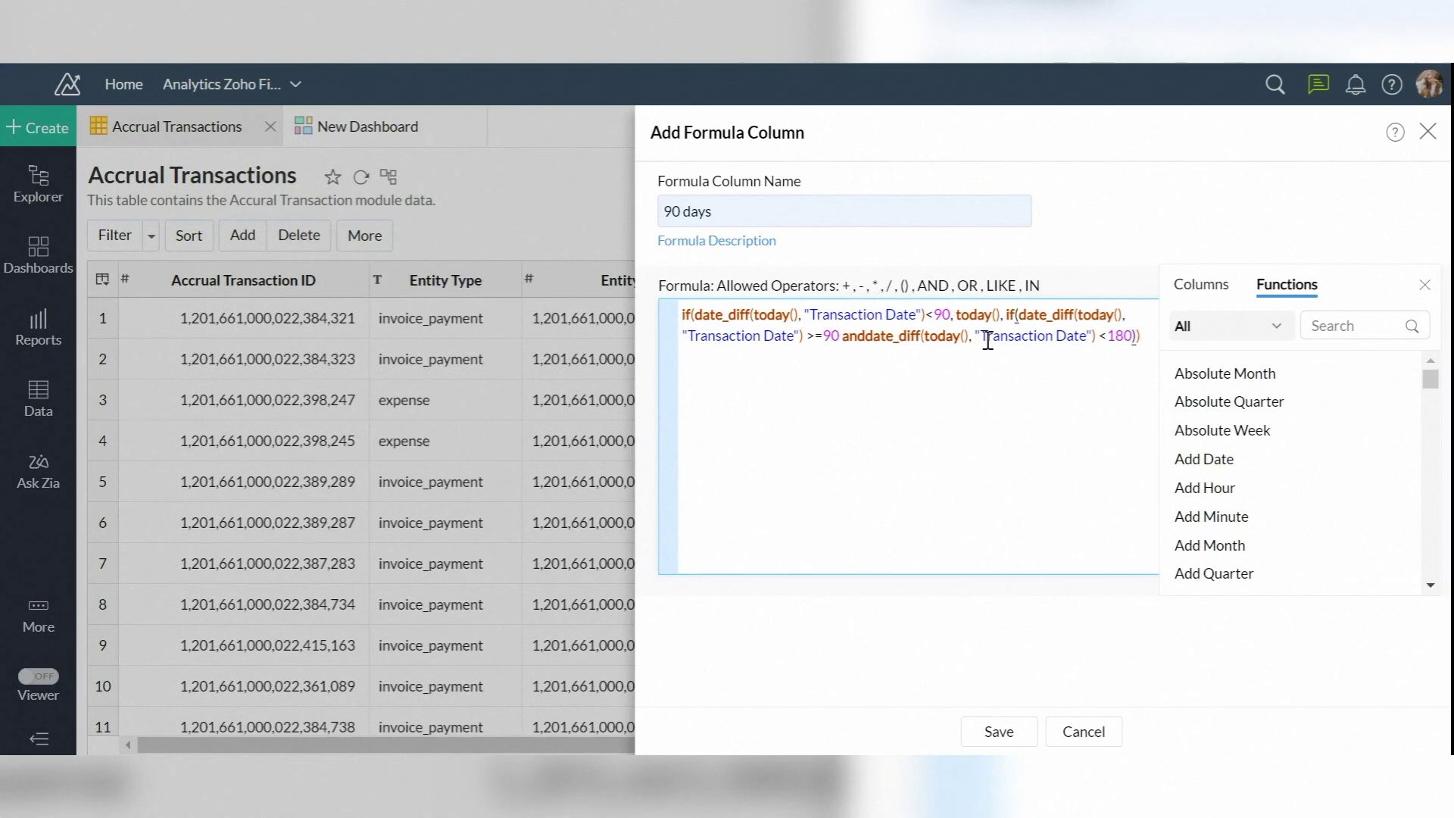
{"action": "type", "text": "), add"}
{"action": "key", "text": "BackSpace"}
{"action": "key", "text": "BackSpace"}
{"action": "double_click", "coordinate": [1200, 546]}
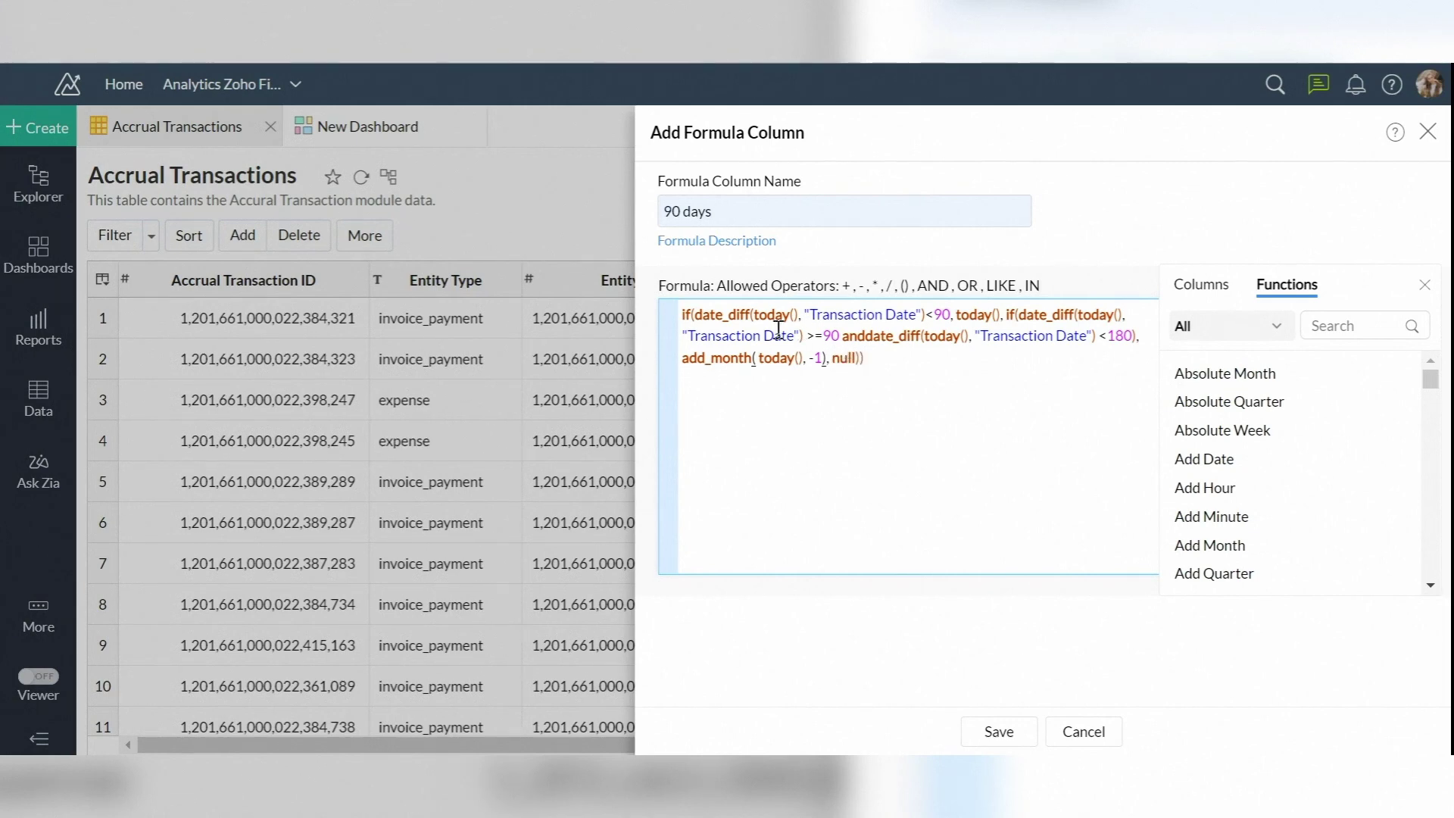
Fix the formula by adding '),' after -1 and a space before date_diff, then save
{"action": "left_click", "coordinate": [826, 361]}
{"action": "type", "text": "),"}
{"action": "left_click", "coordinate": [871, 336]}
{"action": "left_click", "coordinate": [811, 395]}
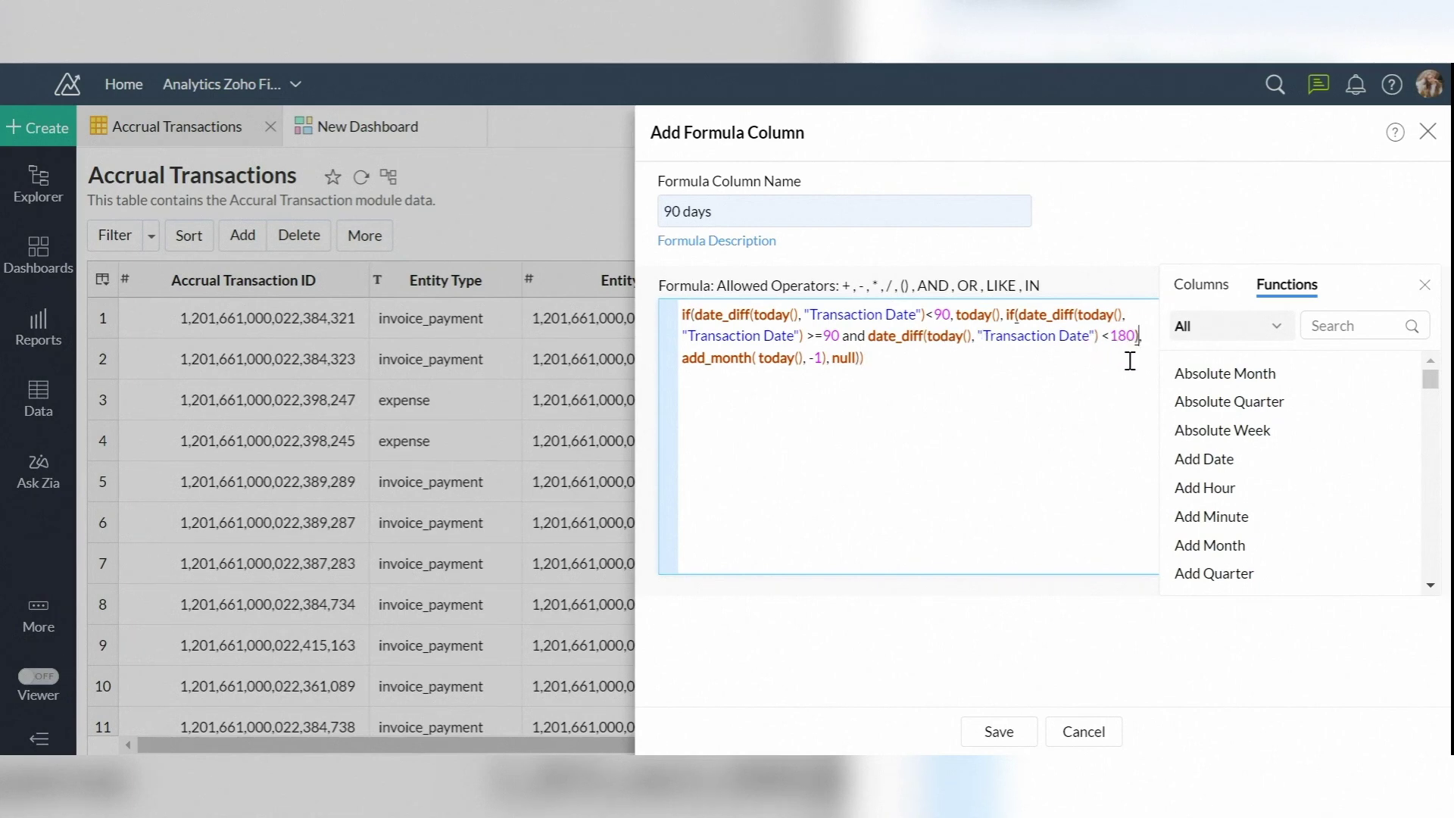
{"action": "left_click", "coordinate": [1033, 411]}
{"action": "left_click", "coordinate": [996, 739]}
Confirm the 90 days column and start a comparison KPI widget on New Dashboard
{"action": "left_click", "coordinate": [998, 732]}
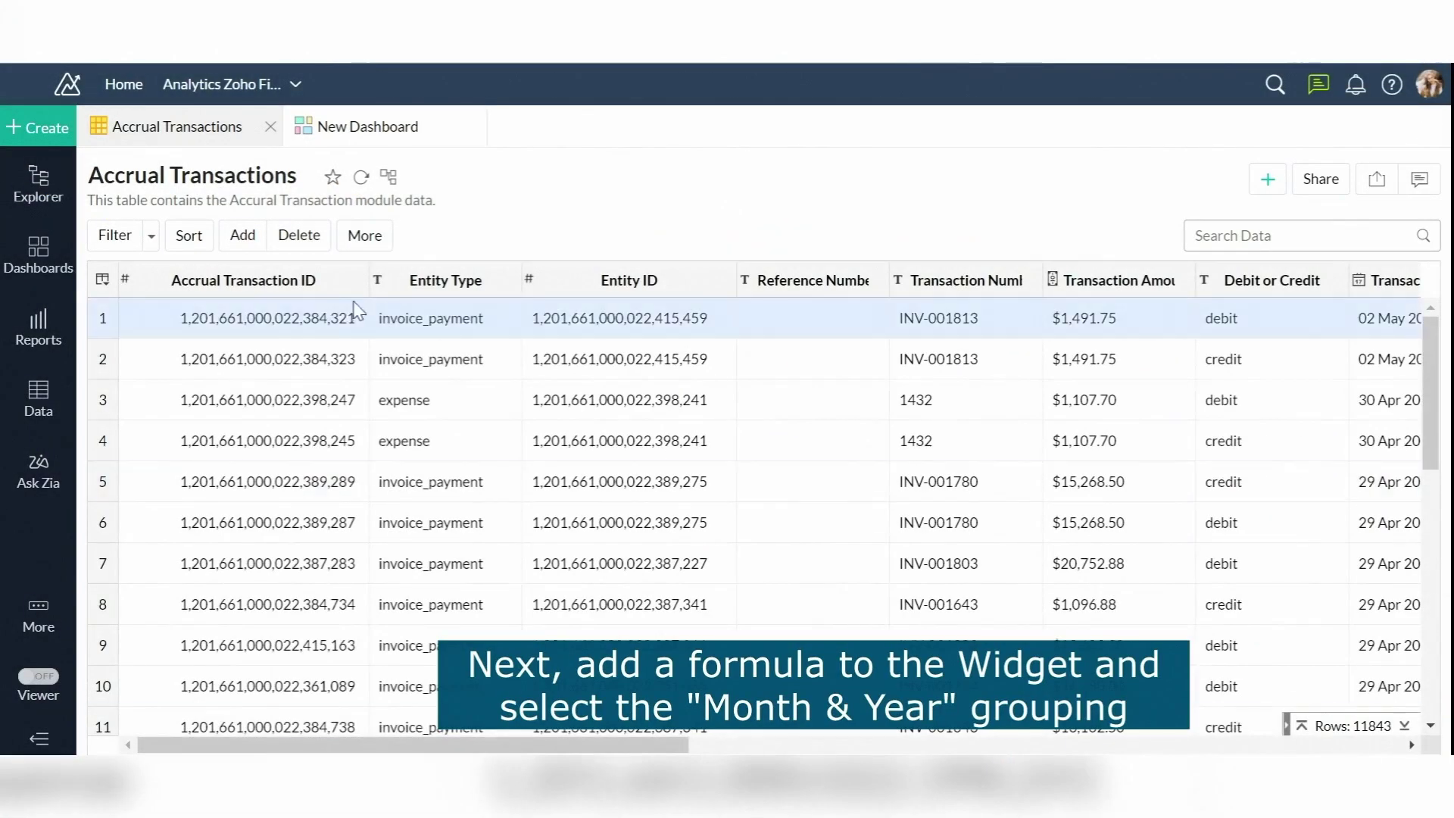
{"action": "left_click", "coordinate": [330, 130]}
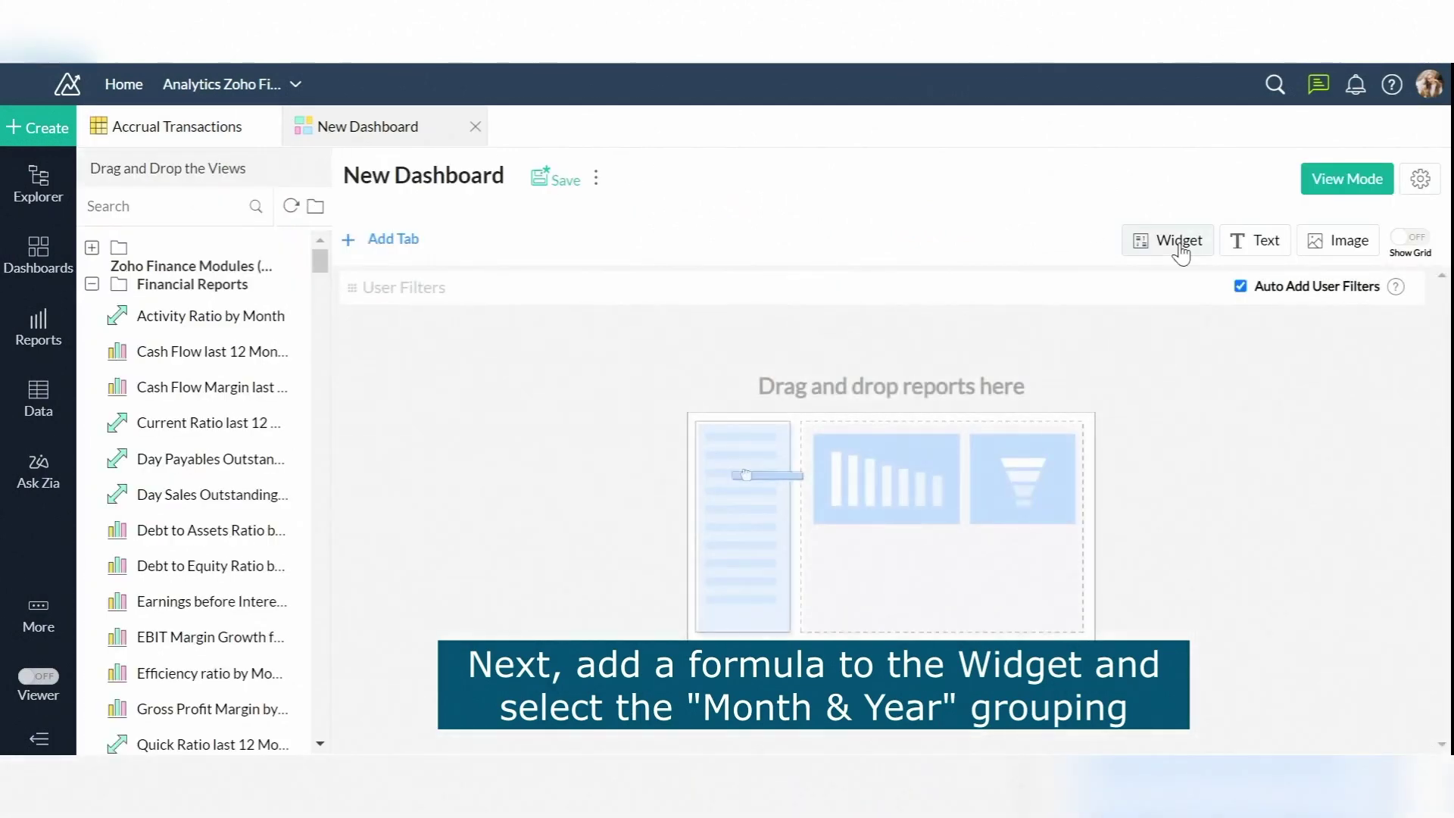
{"action": "left_click", "coordinate": [1160, 254]}
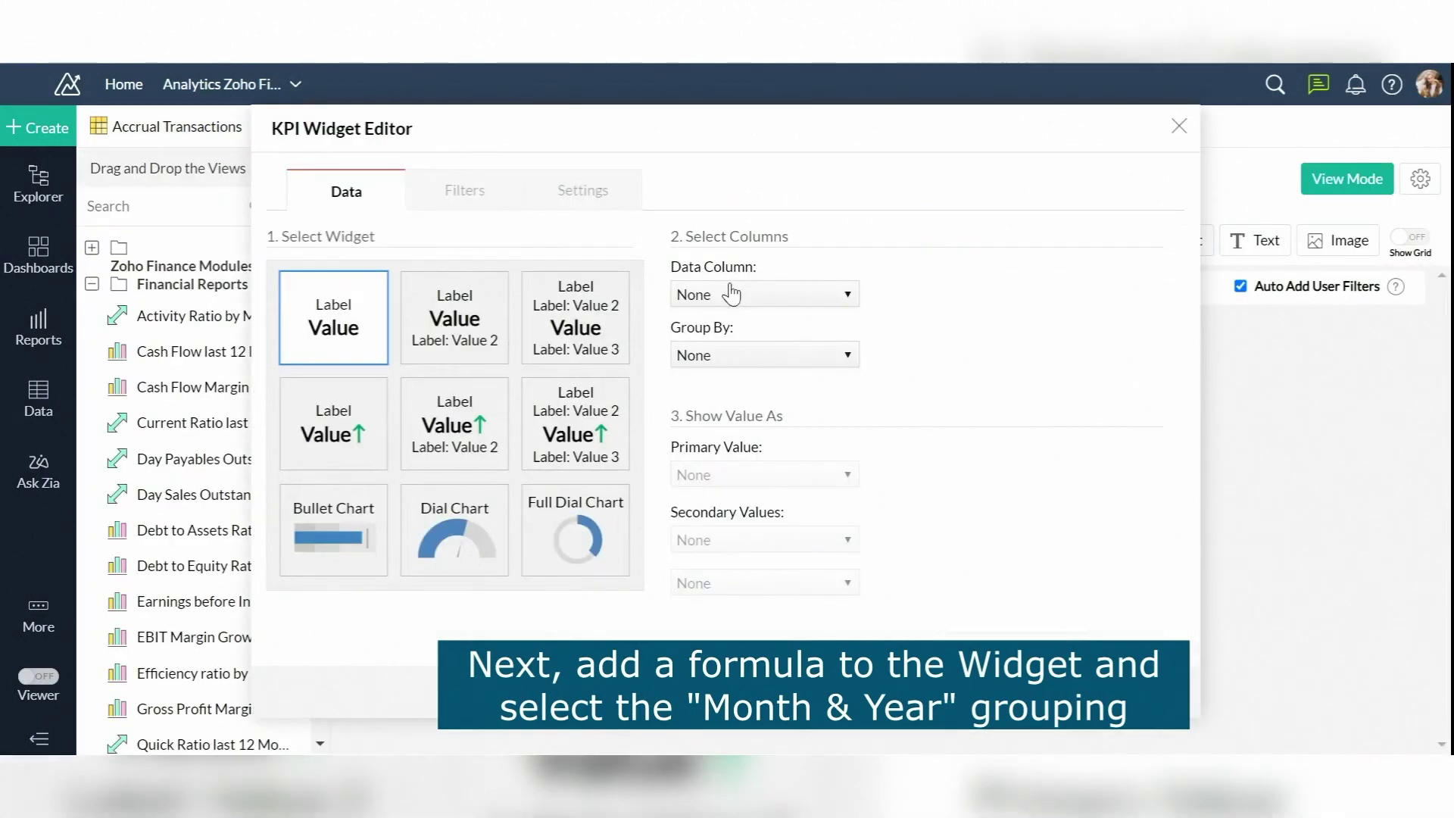
{"action": "left_click", "coordinate": [447, 427]}
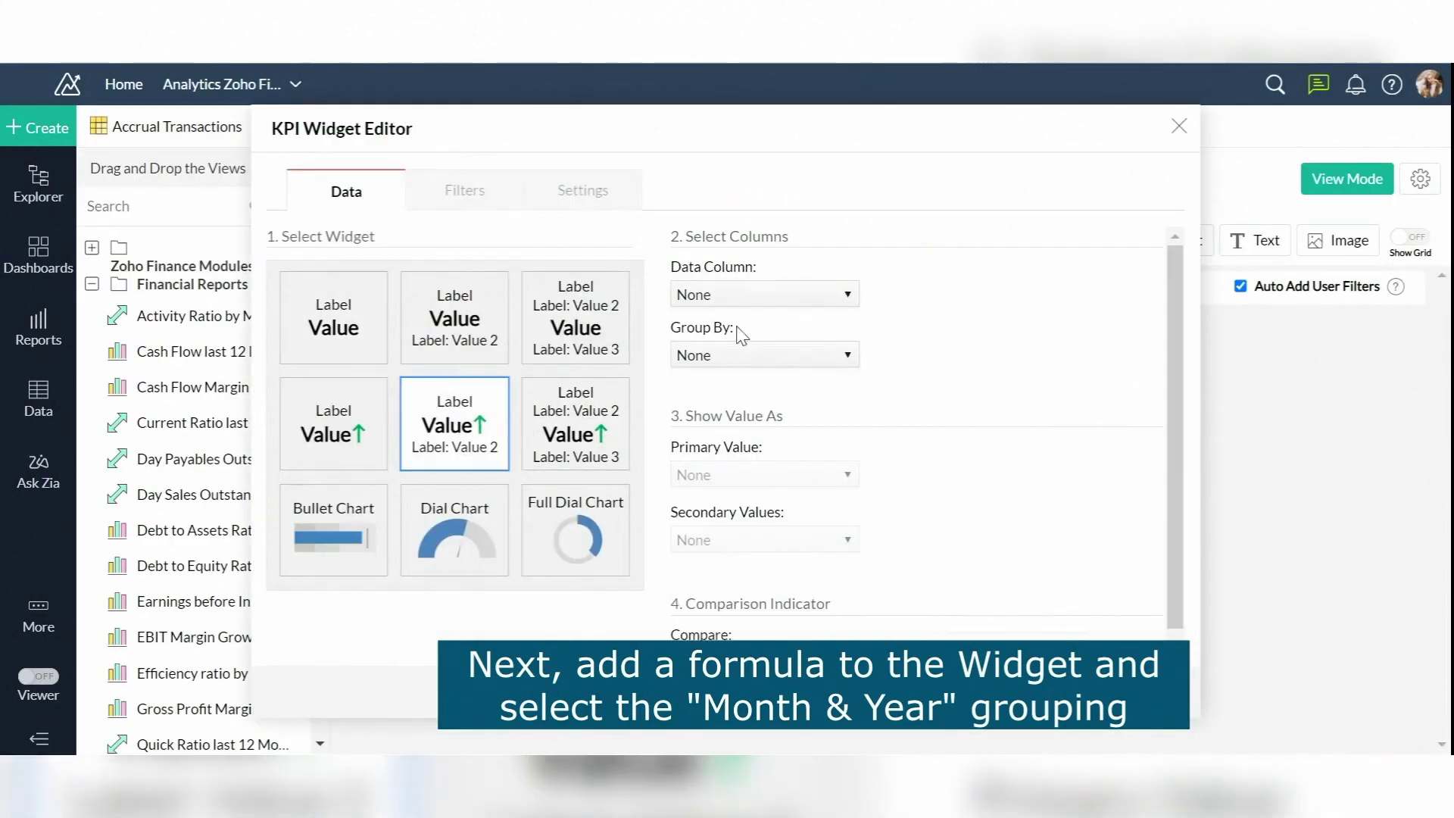
Use the sum of Transaction Amount (BCY), grouped by 90 days as Month & Year
{"action": "left_click", "coordinate": [786, 298]}
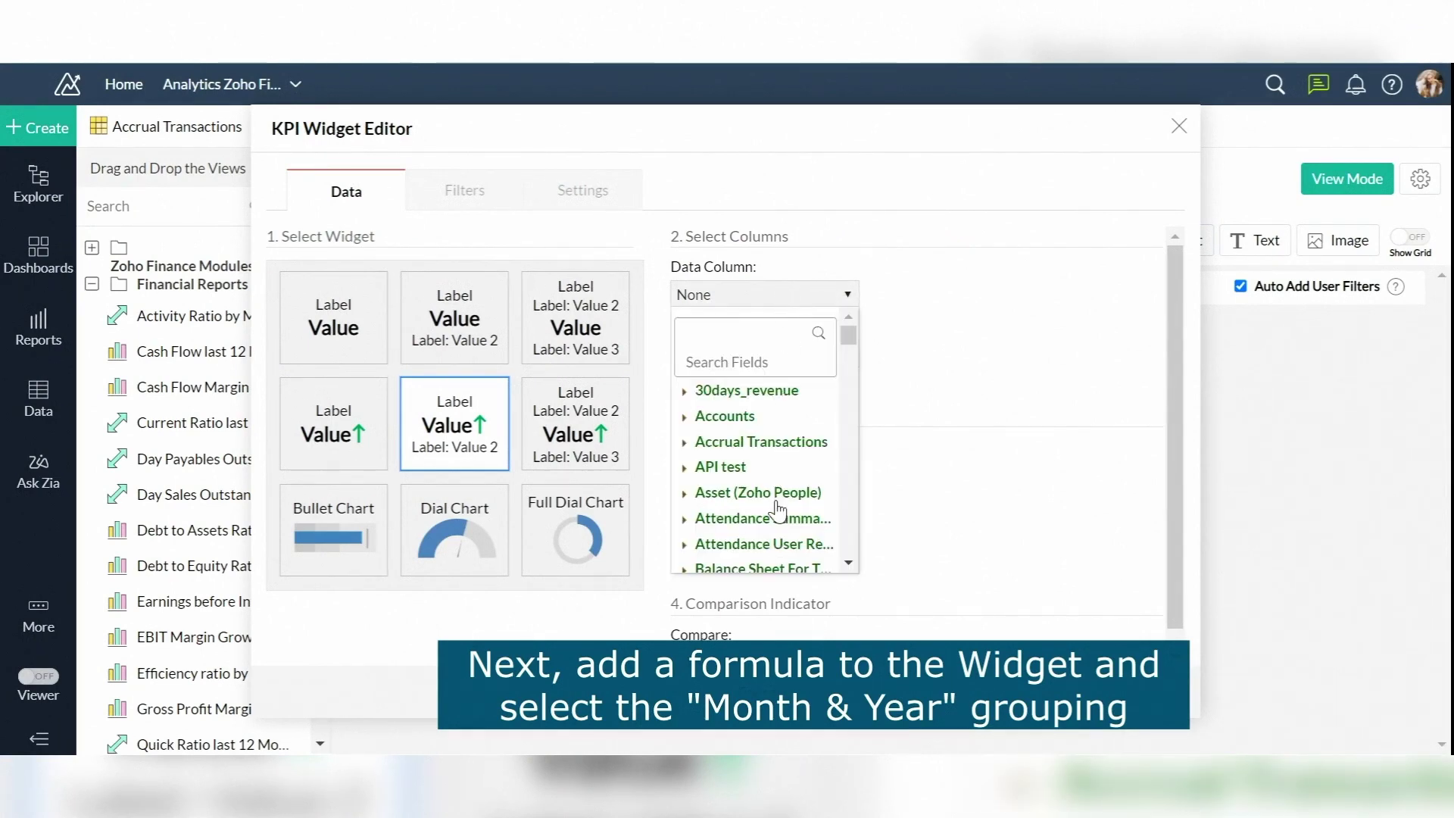
{"action": "left_click", "coordinate": [743, 433]}
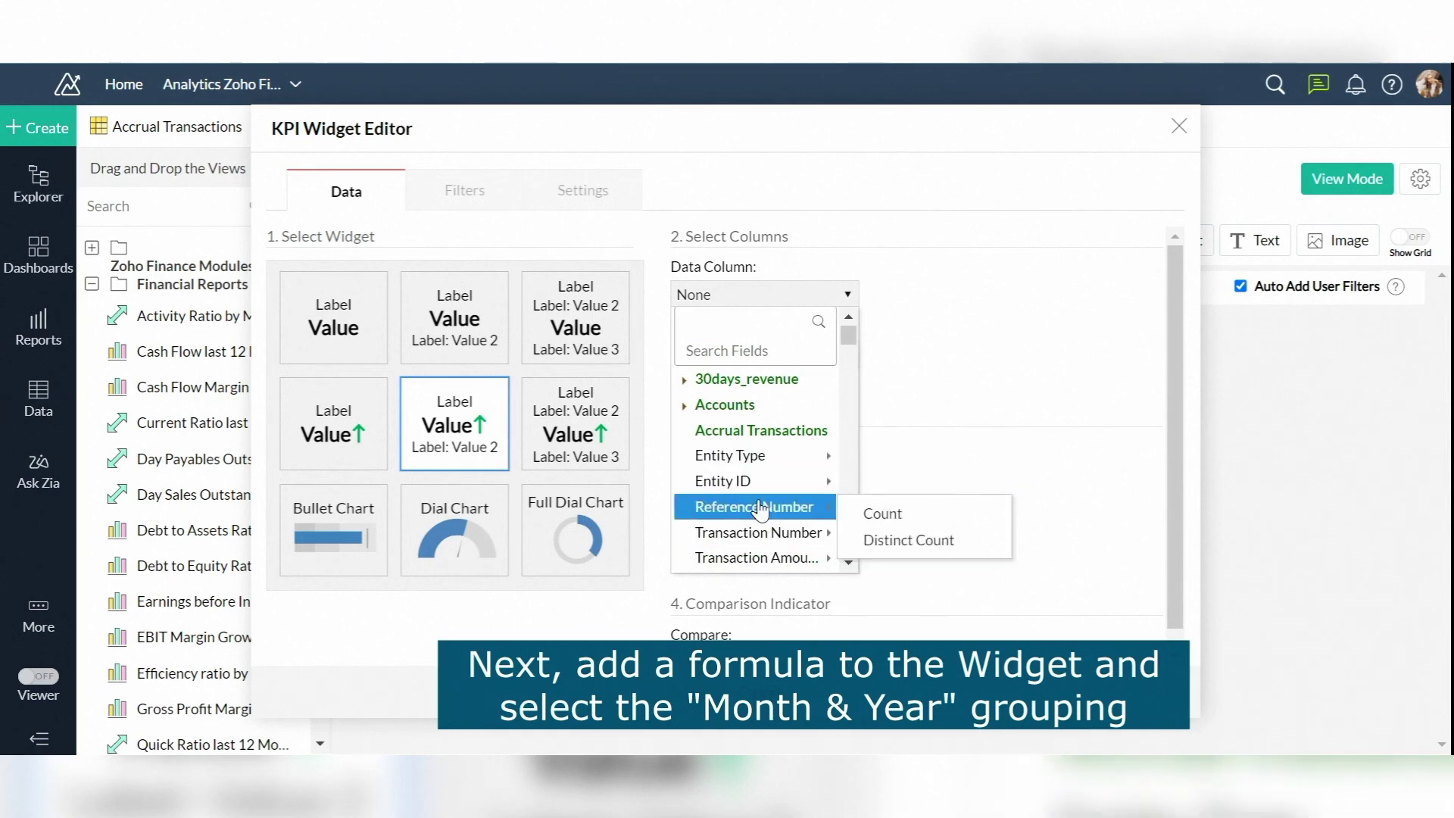
{"action": "mouse_move", "coordinate": [750, 558]}
{"action": "left_click", "coordinate": [871, 559]}
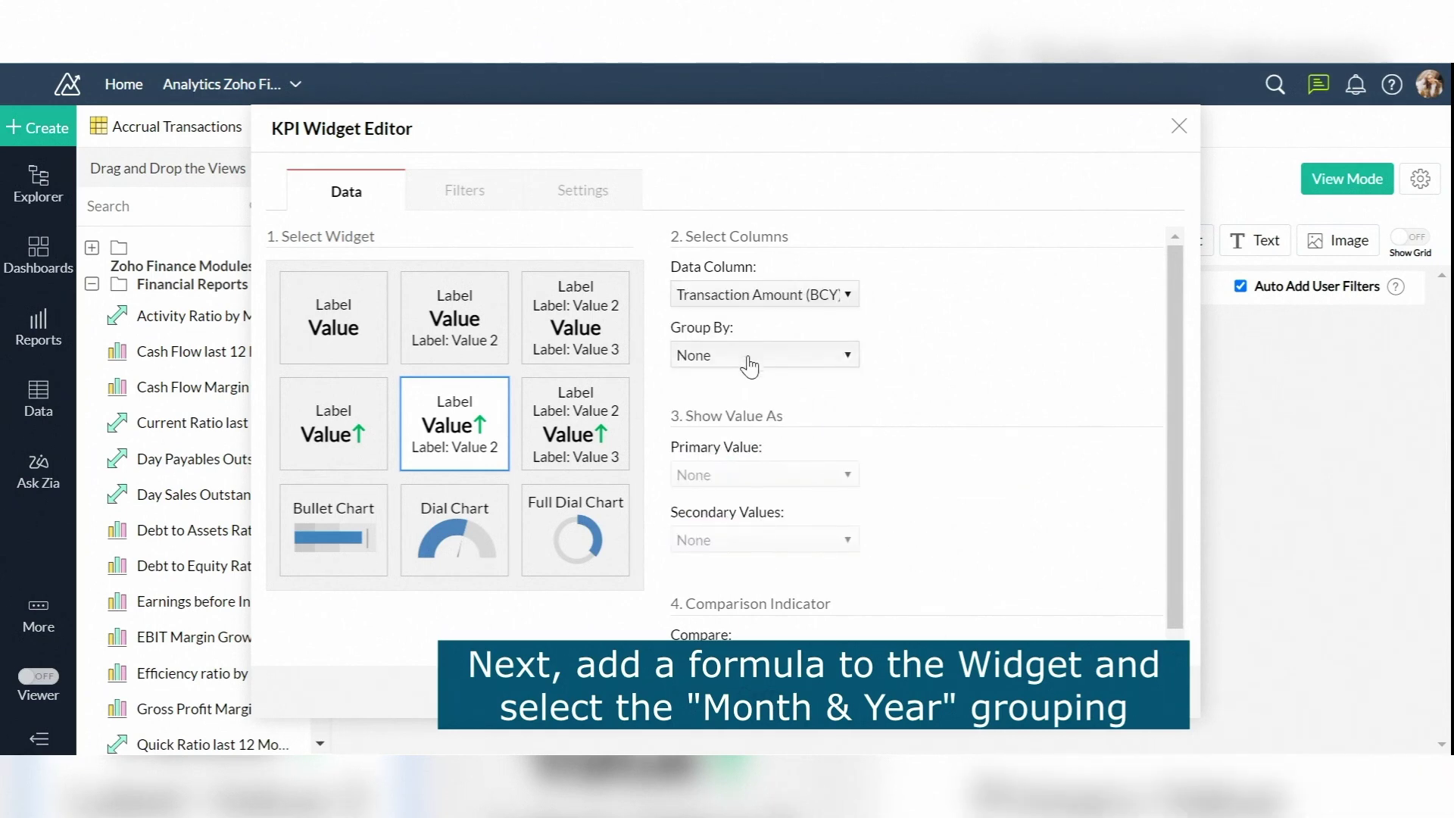
{"action": "left_click", "coordinate": [750, 367]}
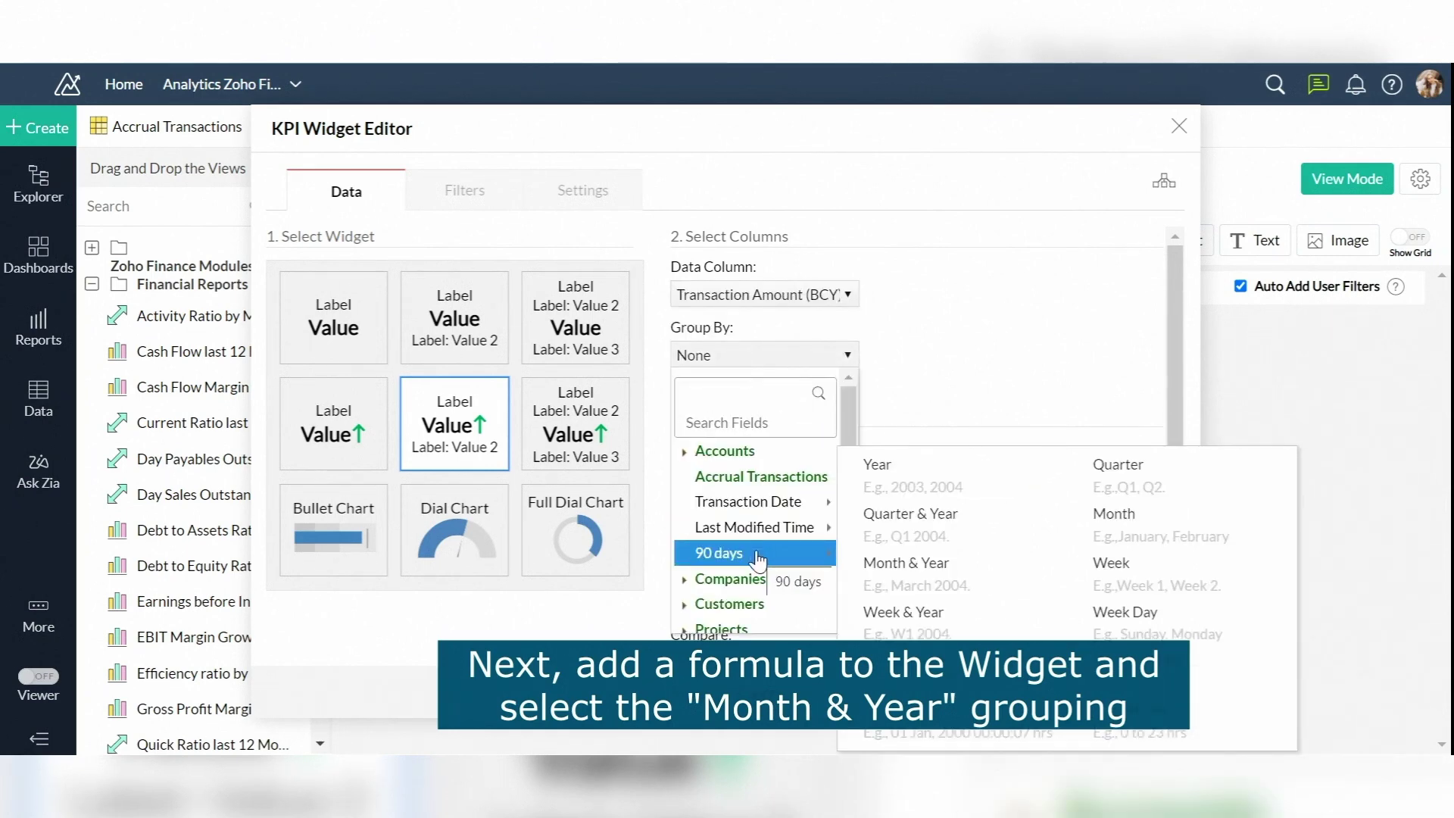
{"action": "left_click", "coordinate": [903, 583]}
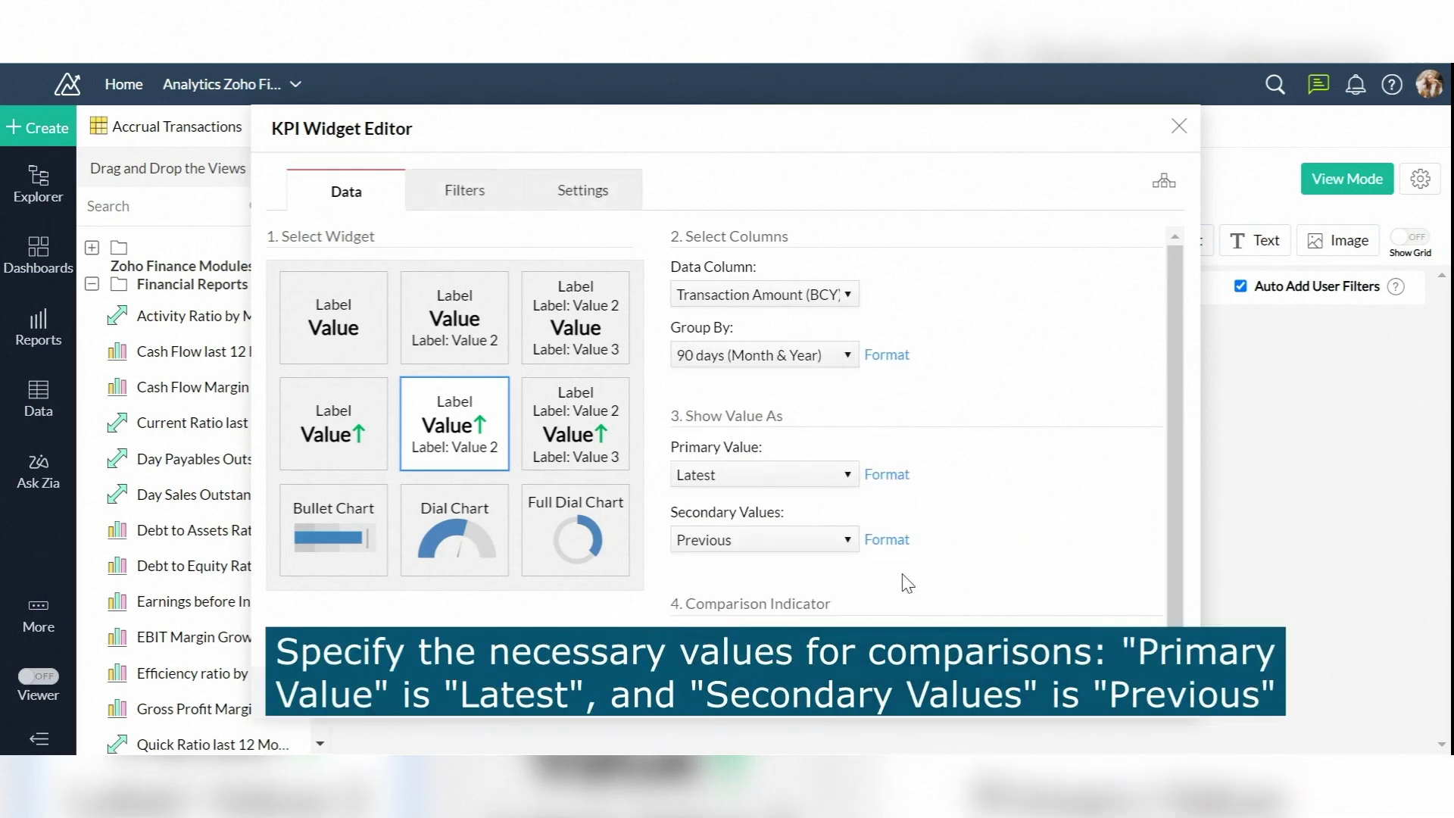
{"action": "scroll", "coordinate": [917, 577], "scroll_direction": "down", "scroll_amount": 1}
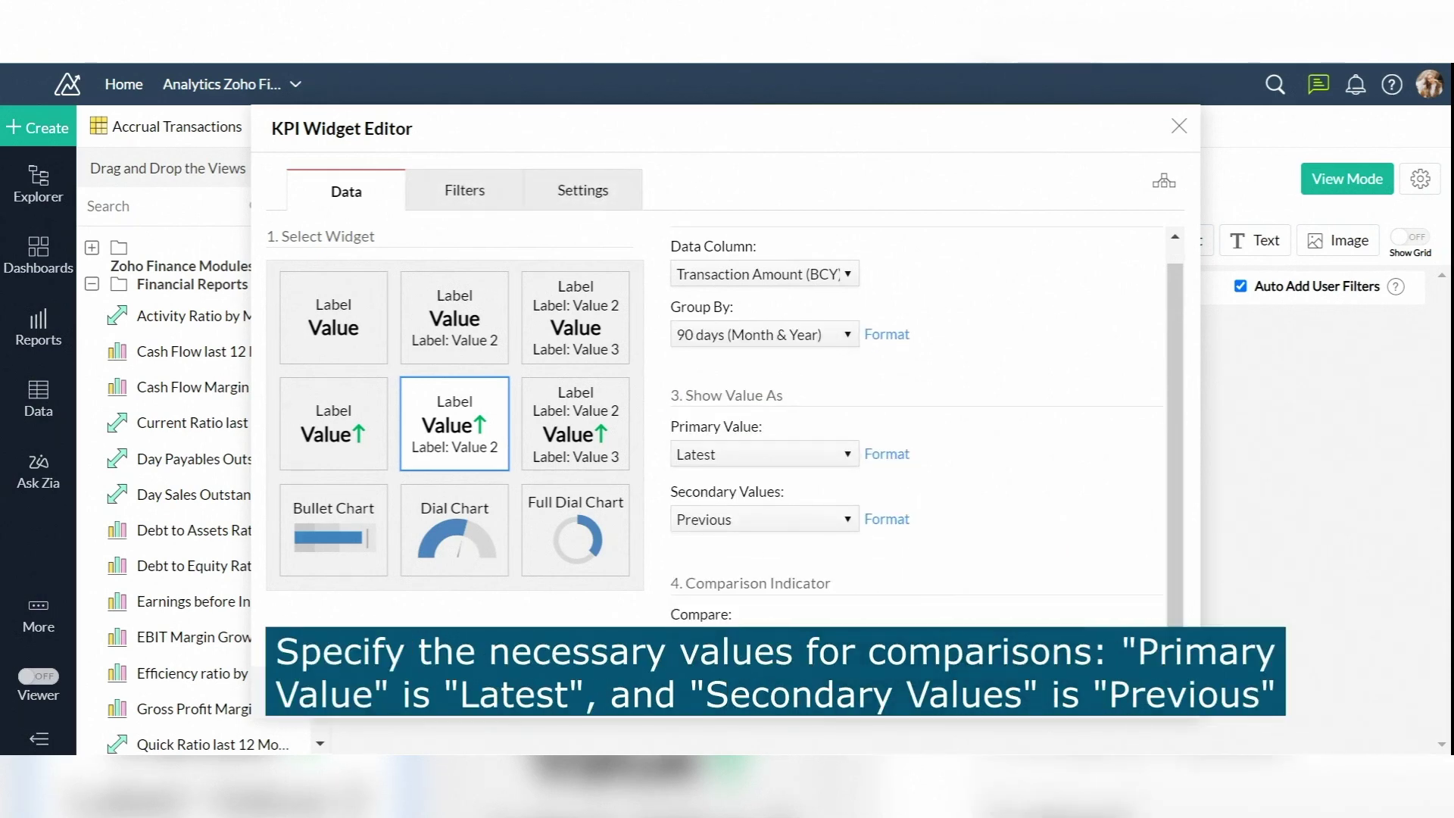
Label the values 'Last 90 days:' and 'Previous 90 days' and place the KPI on the dashboard
{"action": "left_click", "coordinate": [559, 215]}
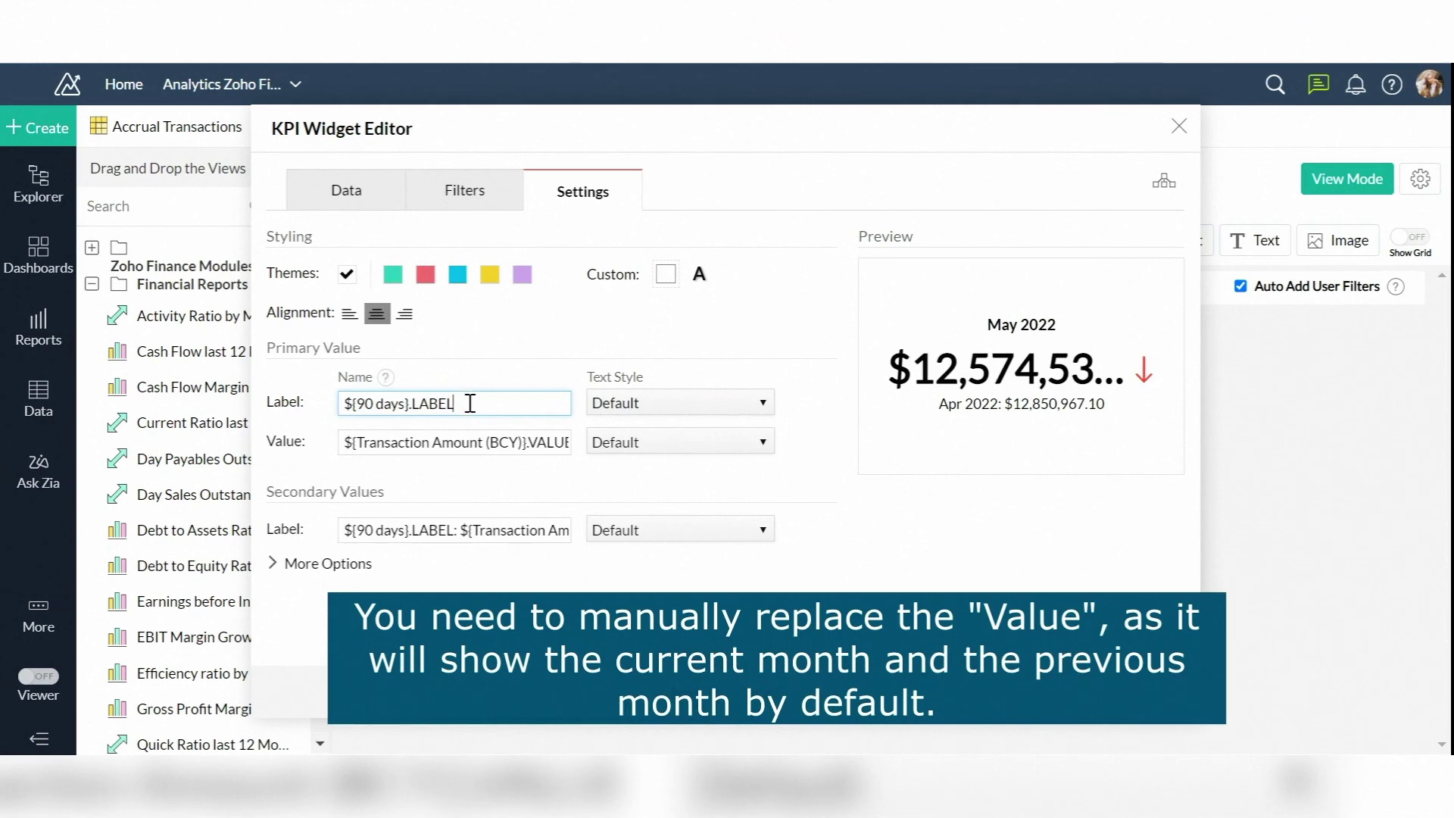
{"action": "left_click_drag", "start_coordinate": [470, 403], "coordinate": [317, 403]}
{"action": "key", "text": "BackSpace"}
{"action": "type", "text": "L"}
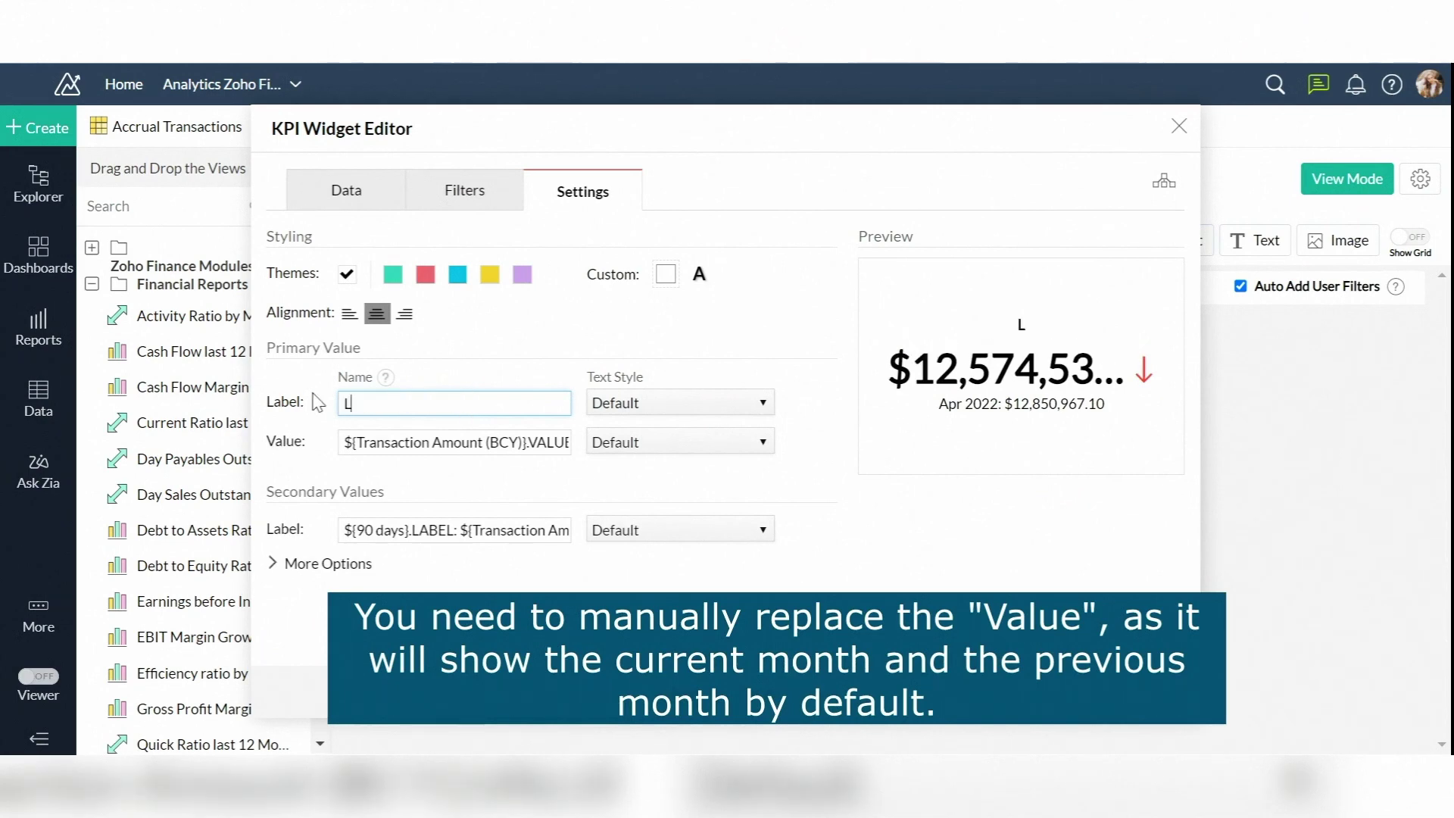
{"action": "type", "text": "ast 90"}
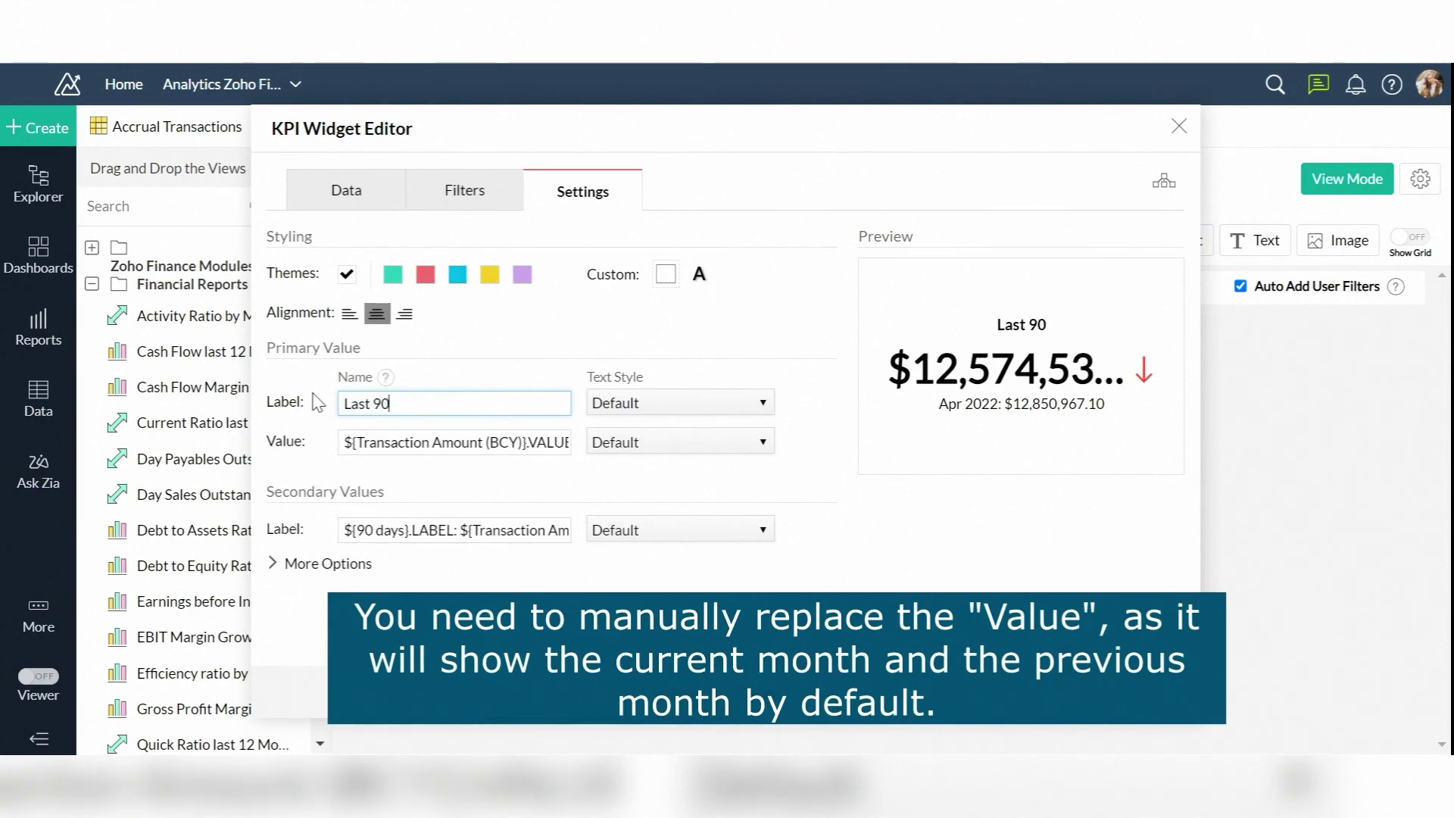
{"action": "type", "text": " days:"}
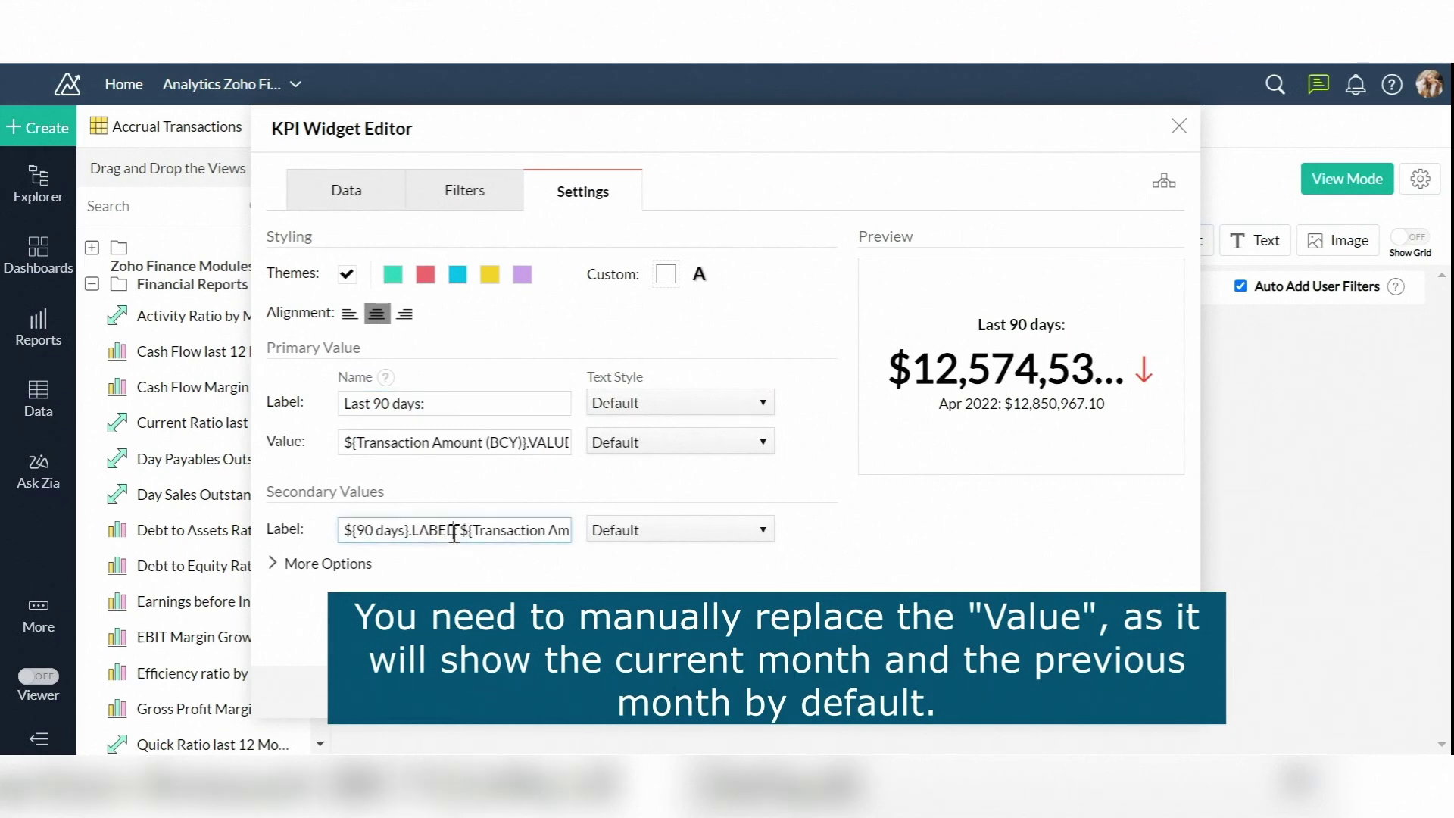
{"action": "left_click_drag", "start_coordinate": [454, 530], "coordinate": [320, 534]}
{"action": "key", "text": "BackSpace"}
{"action": "type", "text": "P"}
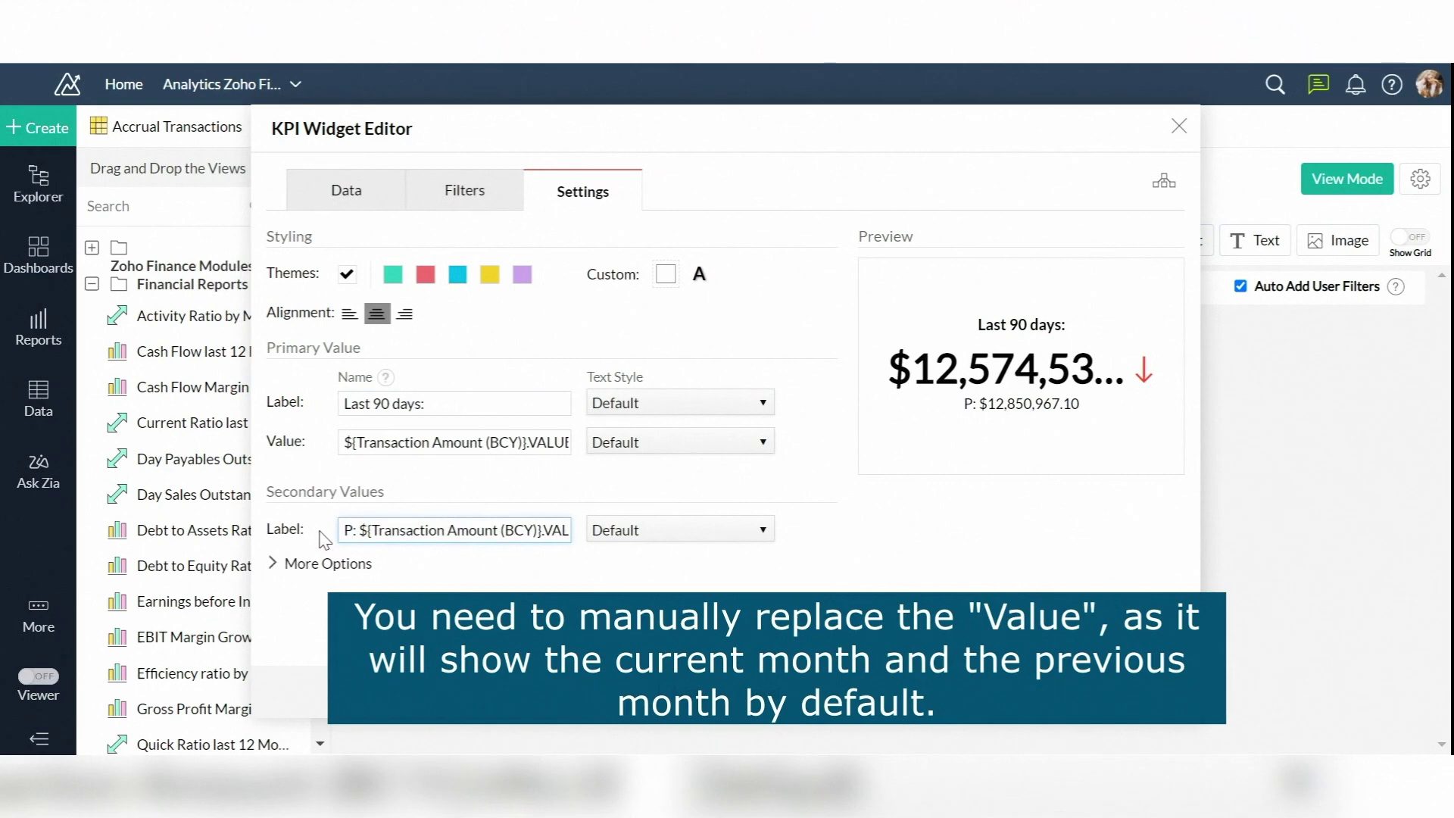
{"action": "type", "text": "rev"}
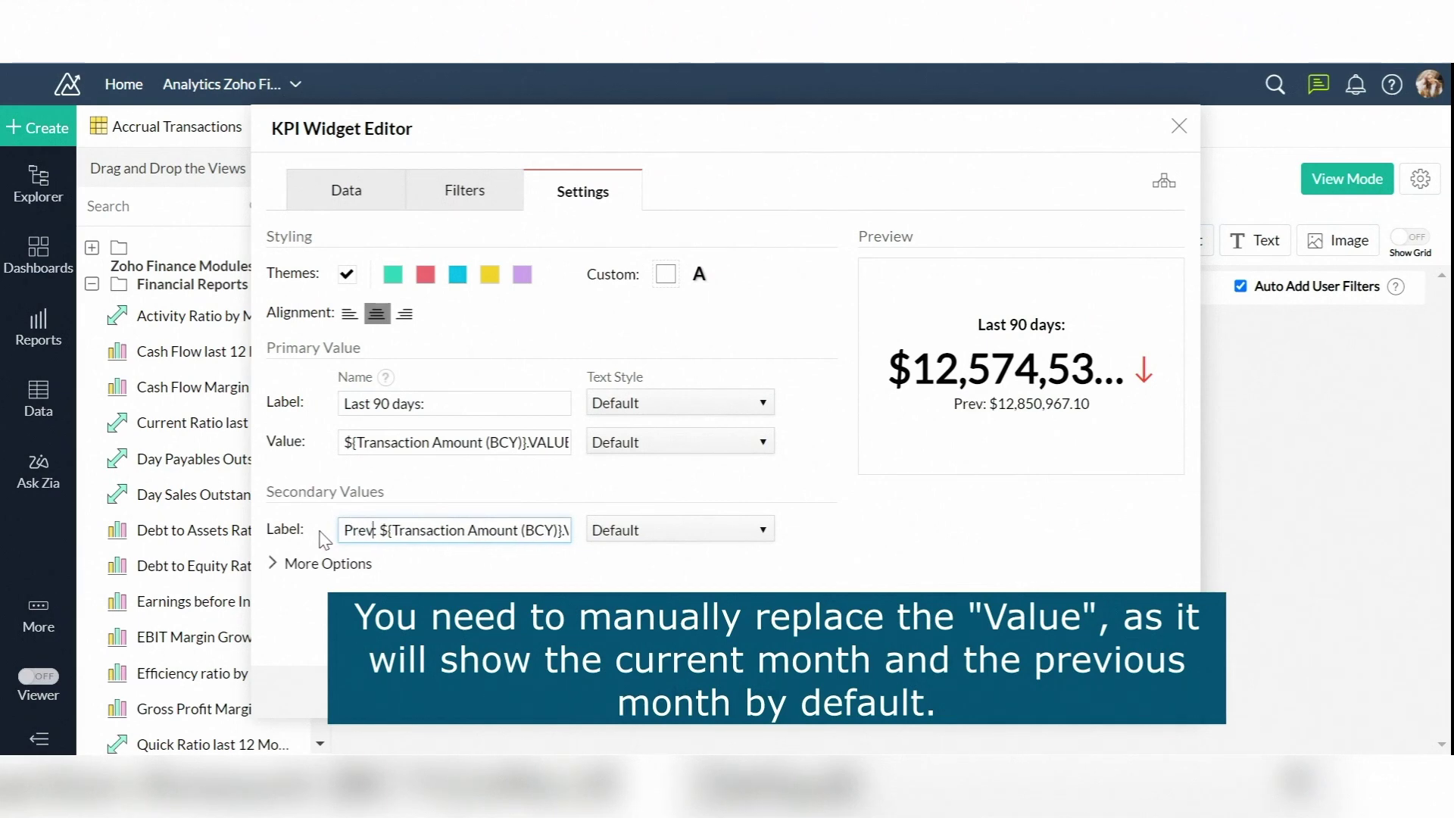
{"action": "type", "text": "iou"}
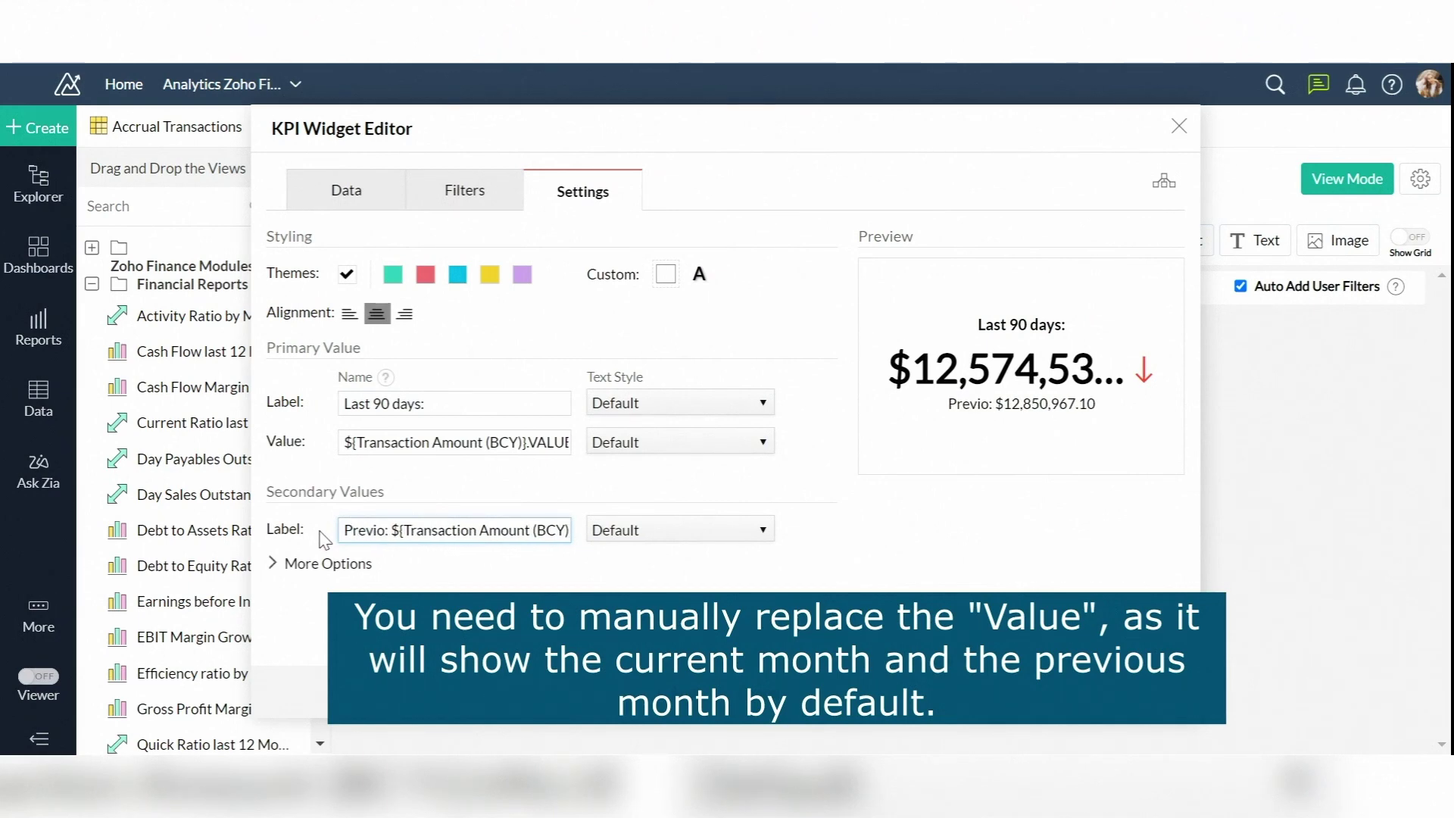
{"action": "type", "text": "s 90 da"}
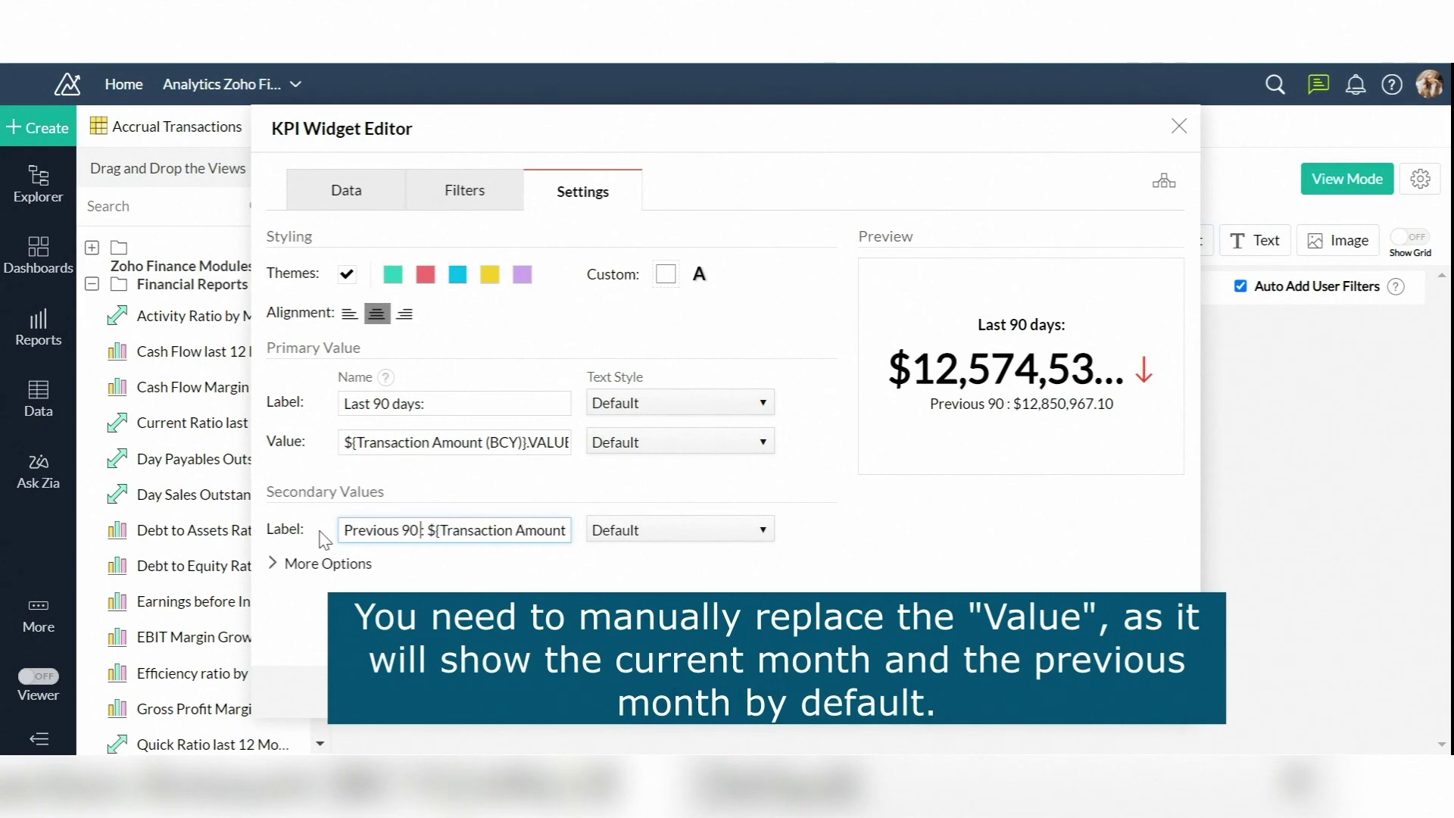
{"action": "type", "text": "ys"}
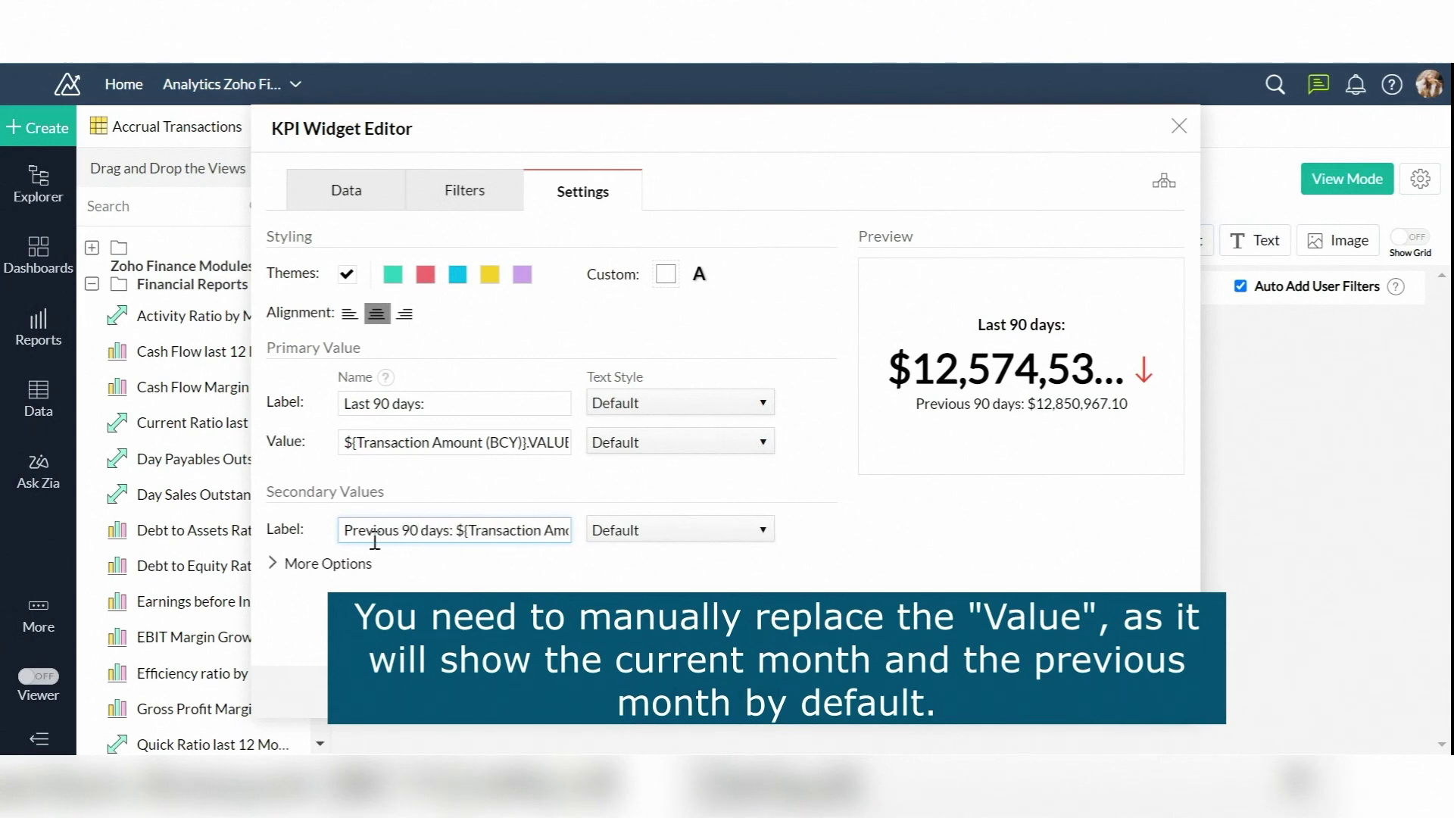
{"action": "left_click", "coordinate": [688, 695]}
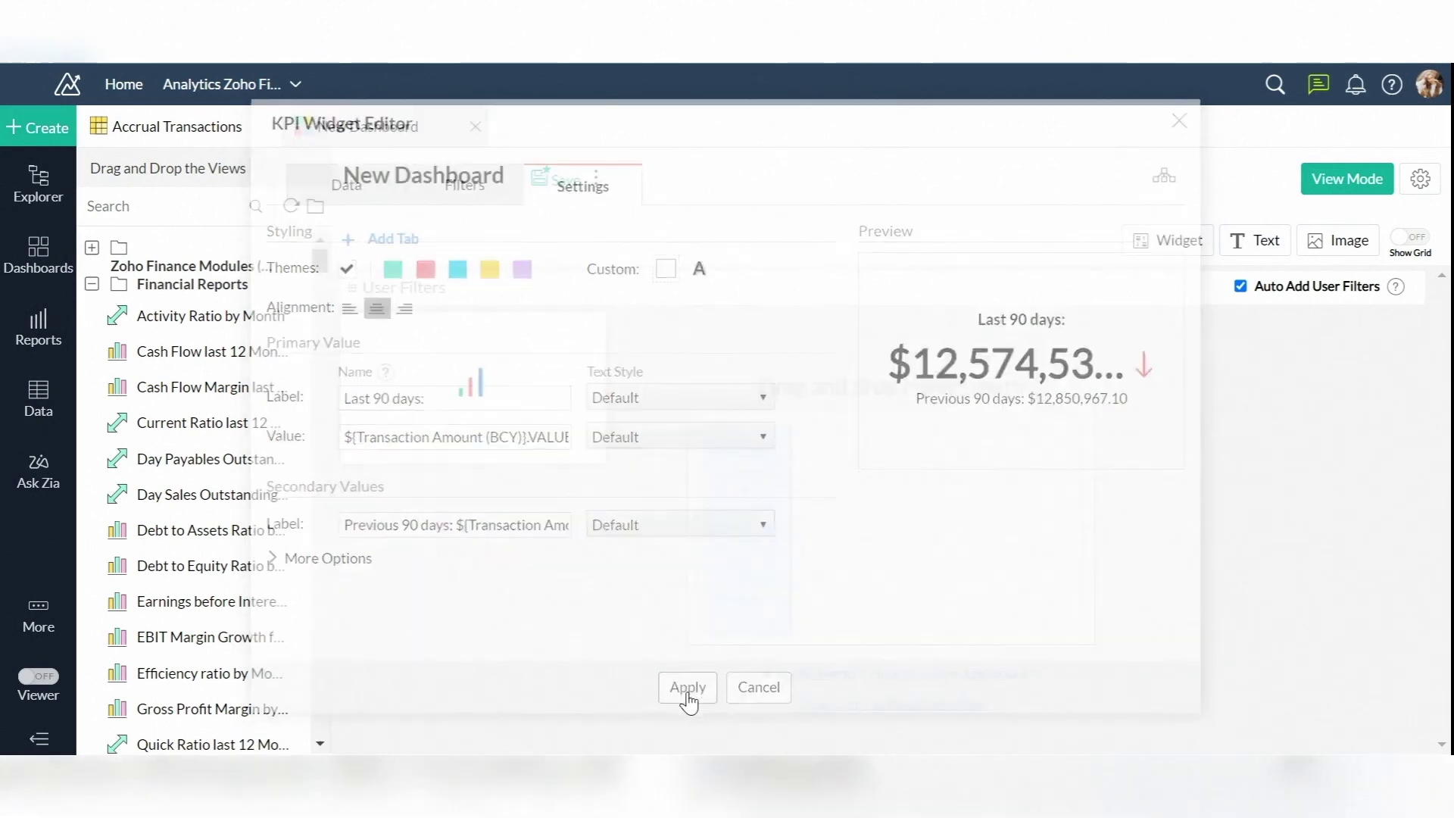